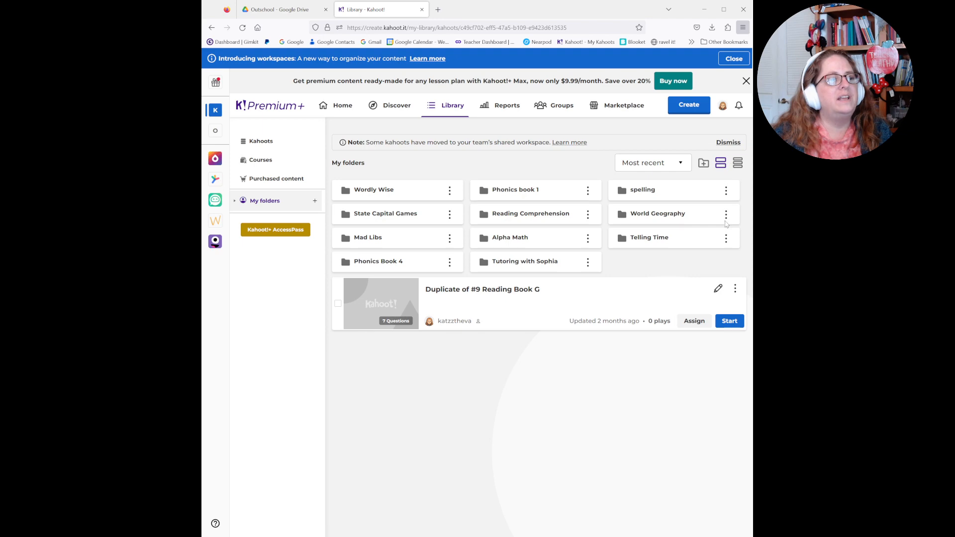
- Create a new folder named "test game" in My folders
key("ctrl+plus")
key("ctrl+plus")
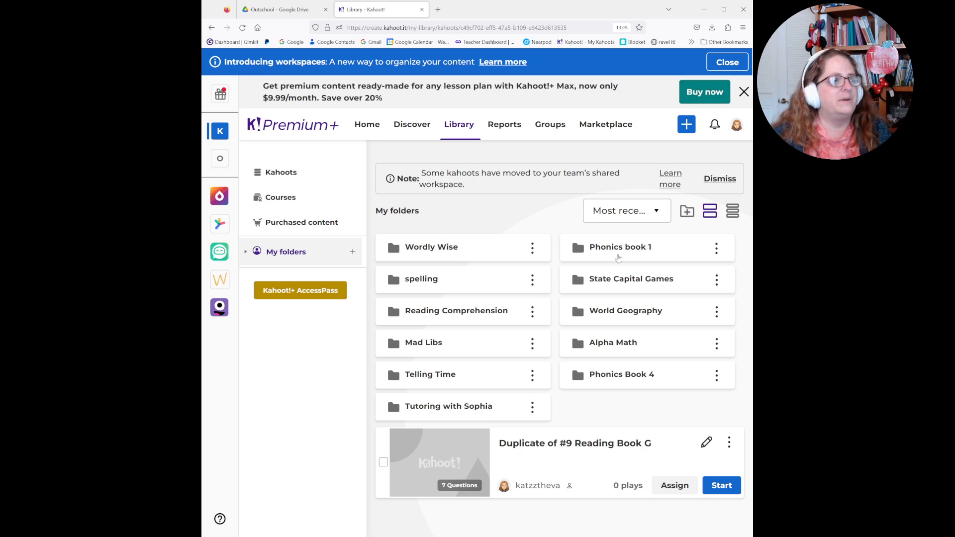
left_click(688, 212)
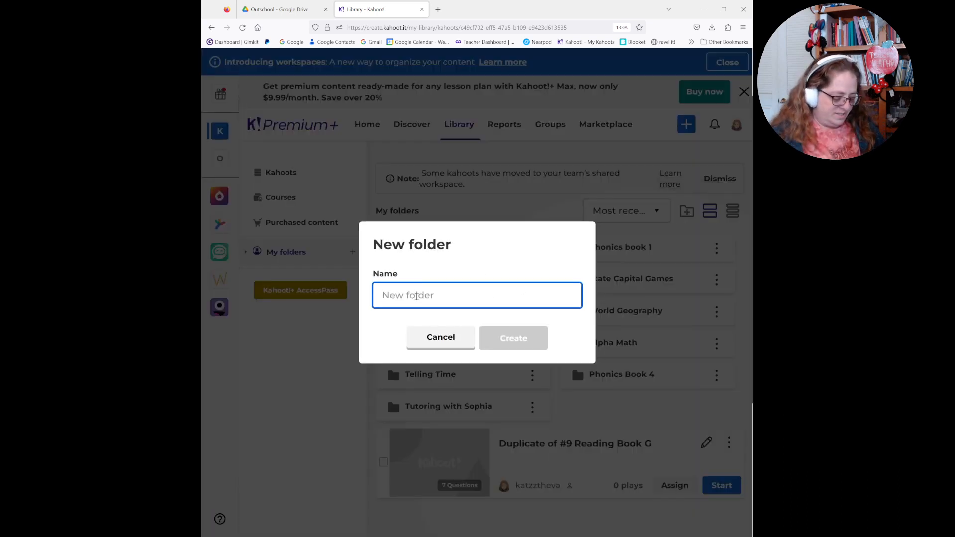
type("test")
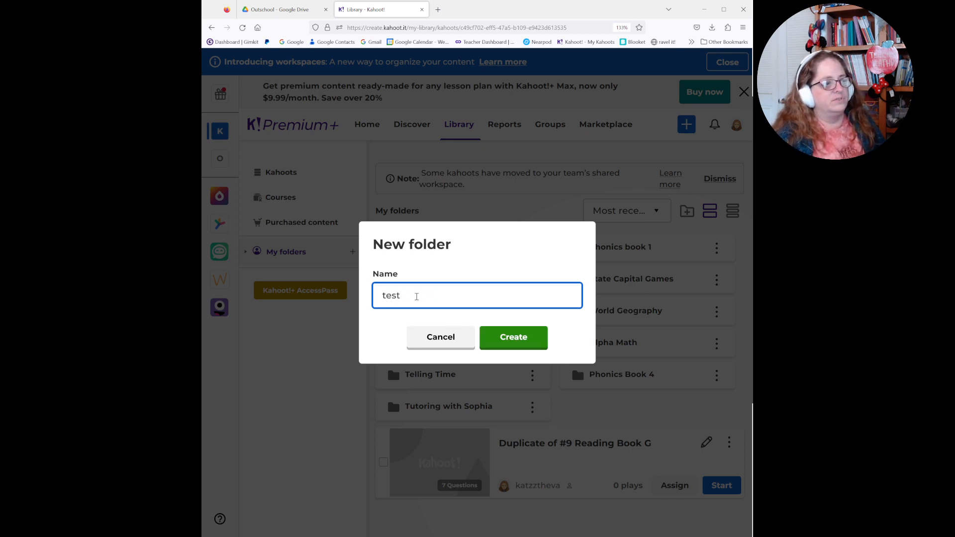
type(" game")
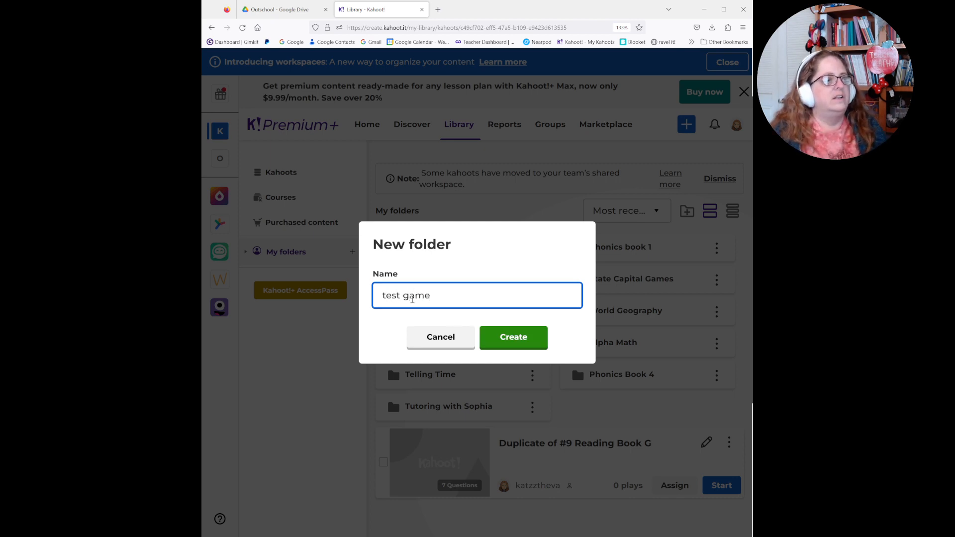
left_click(510, 338)
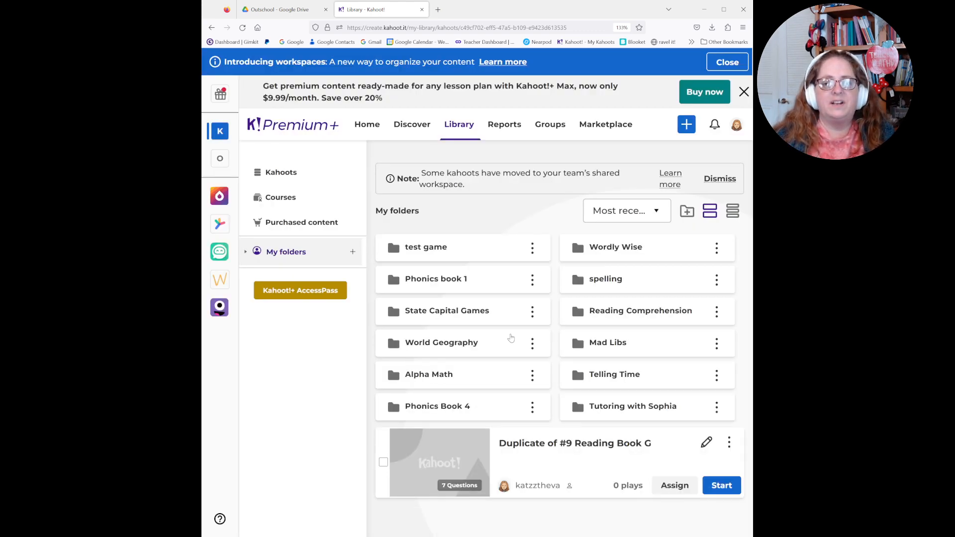
- Start a new blank kahoot inside the "test game" folder and dismiss the theme choices
left_click(447, 248)
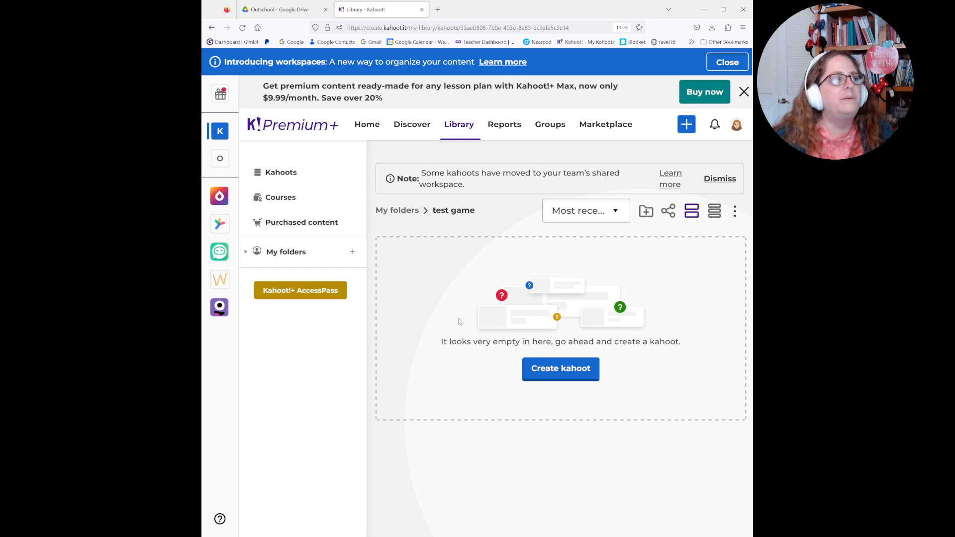
left_click(549, 371)
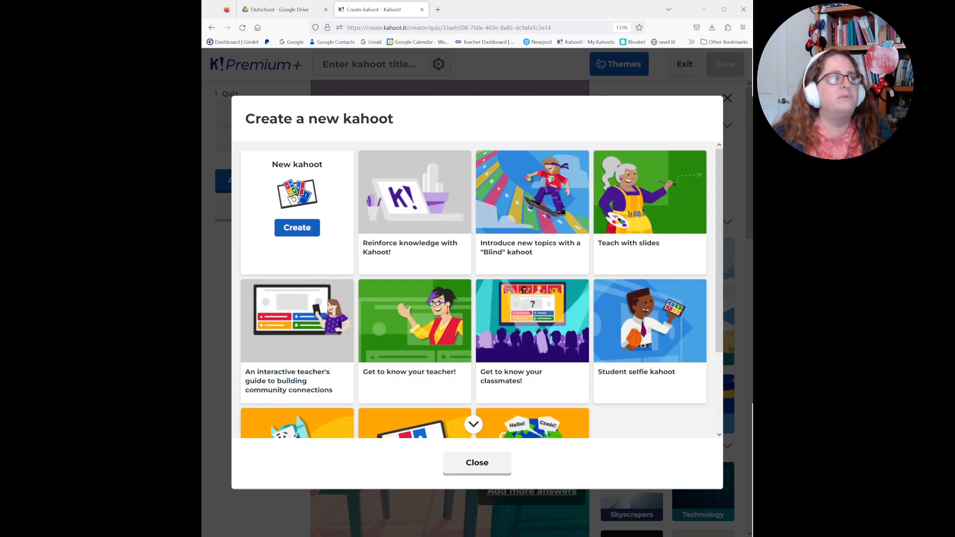
scroll(413, 353, "down", 3)
scroll(457, 341, "up", 3)
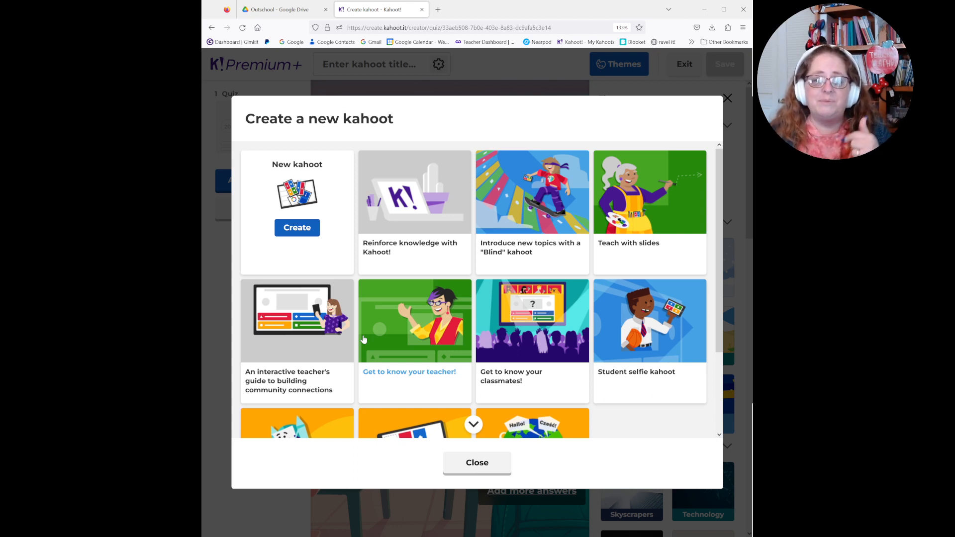
left_click(297, 229)
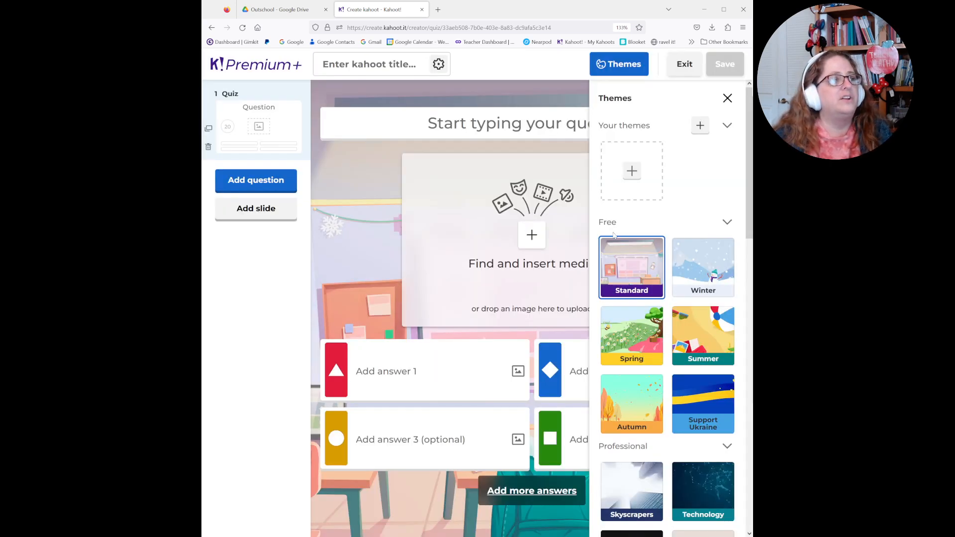
left_click(727, 99)
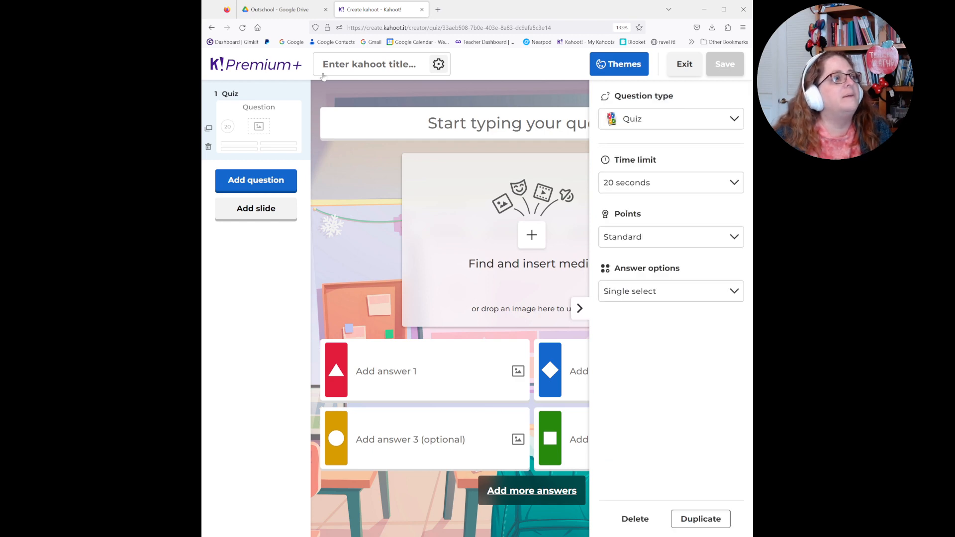
- Title the kahoot "test game" and set its visibility to Private in the kahoot summary
left_click(438, 65)
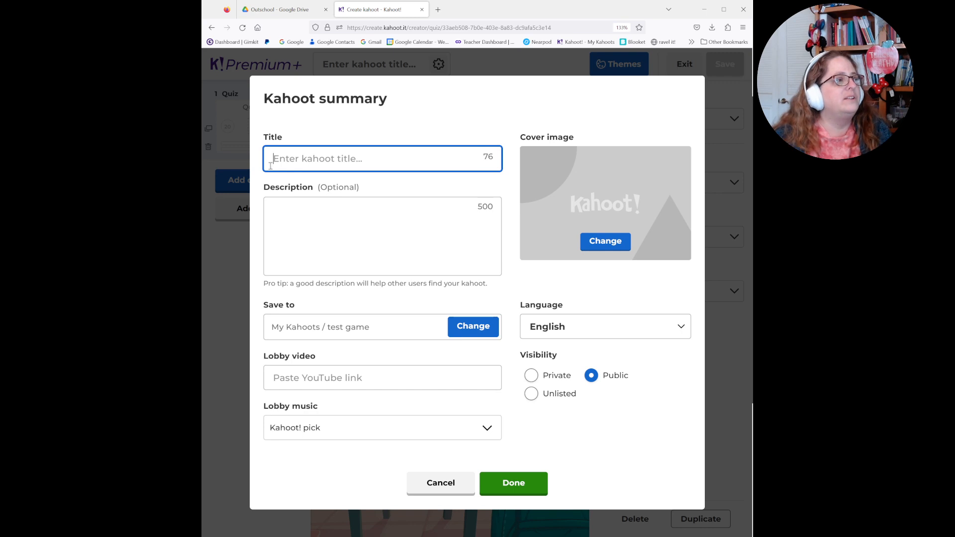
type("te")
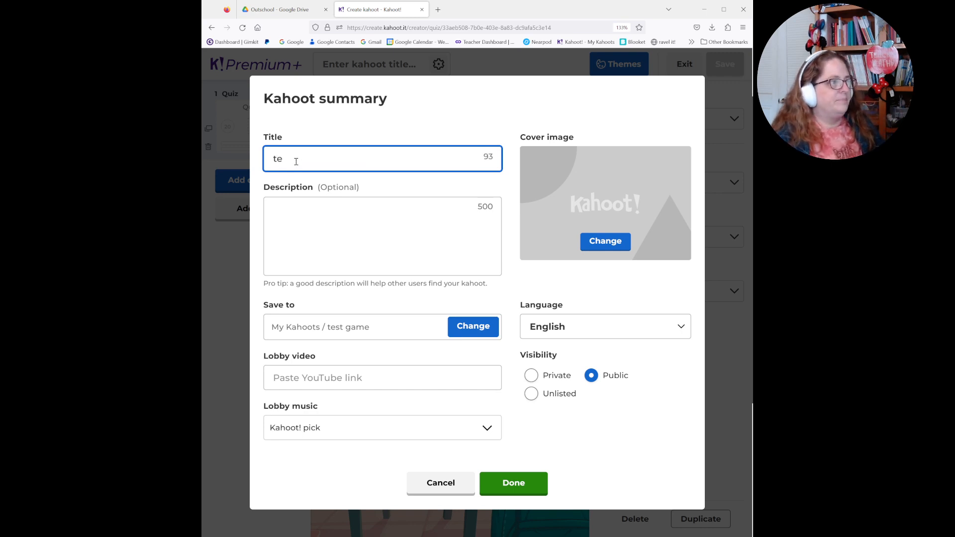
type("st game")
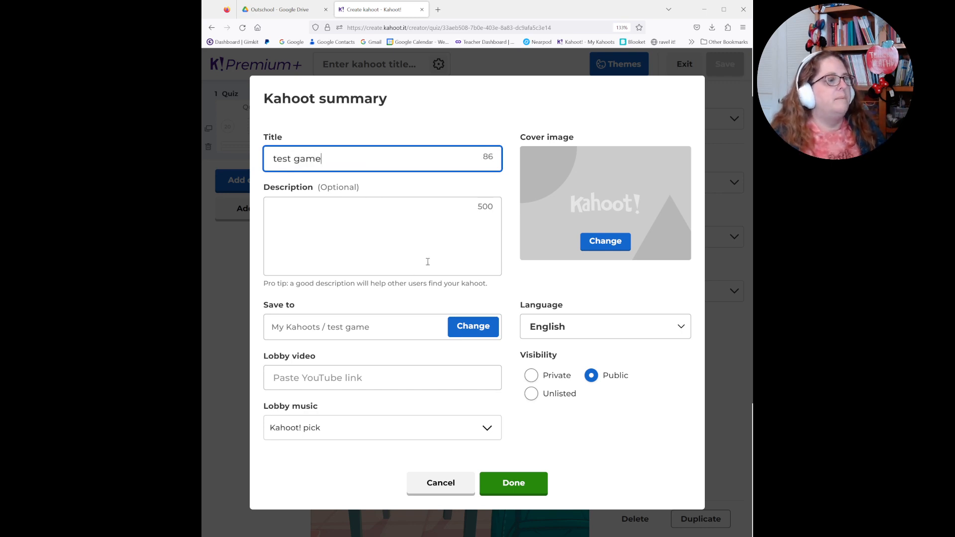
left_click(530, 377)
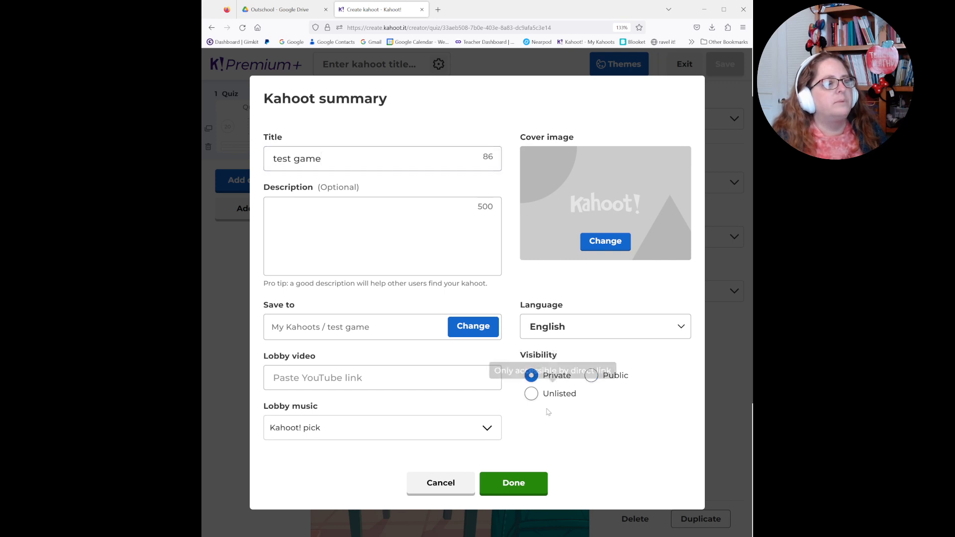
left_click(510, 486)
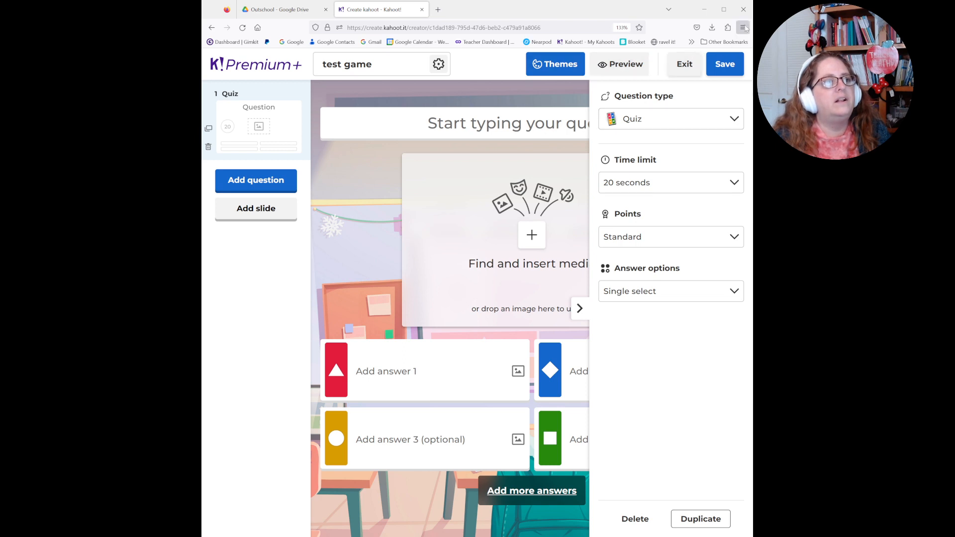
- Enter "how to spell home" as the text of the first question
key("ctrl+minus")
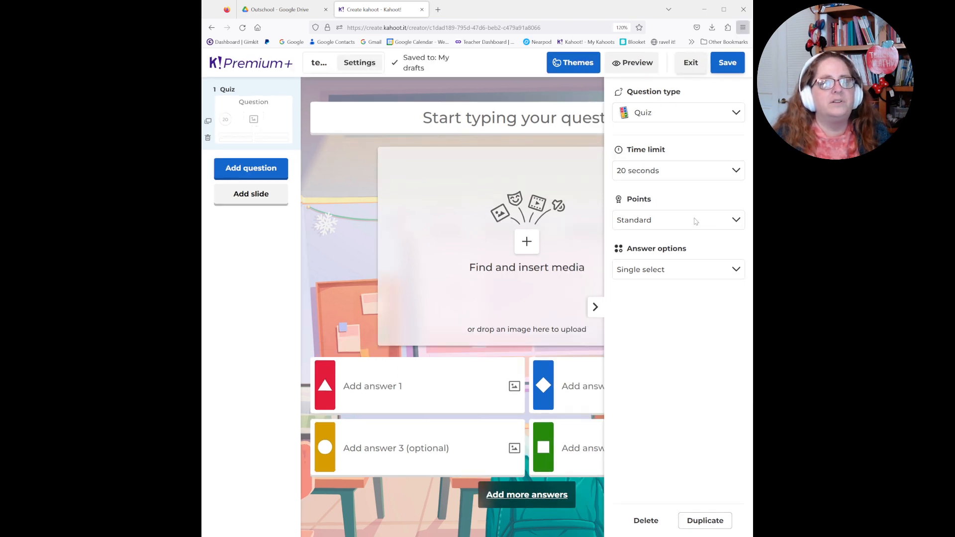
key("ctrl+minus")
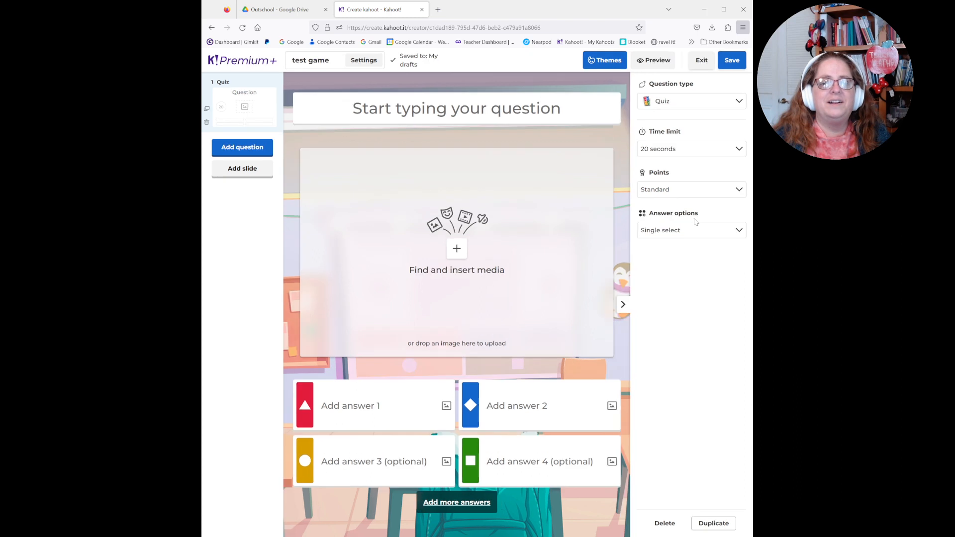
key("ctrl+minus")
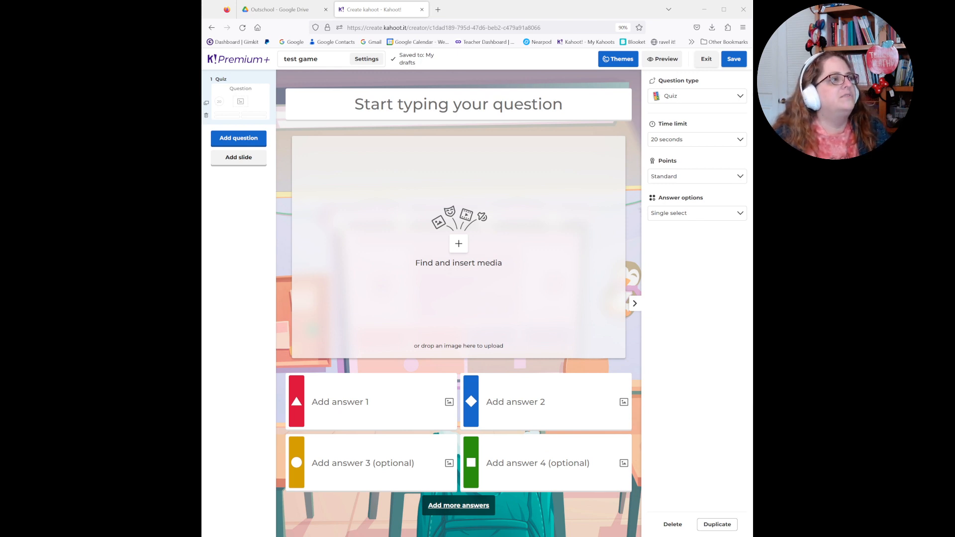
left_click(363, 101)
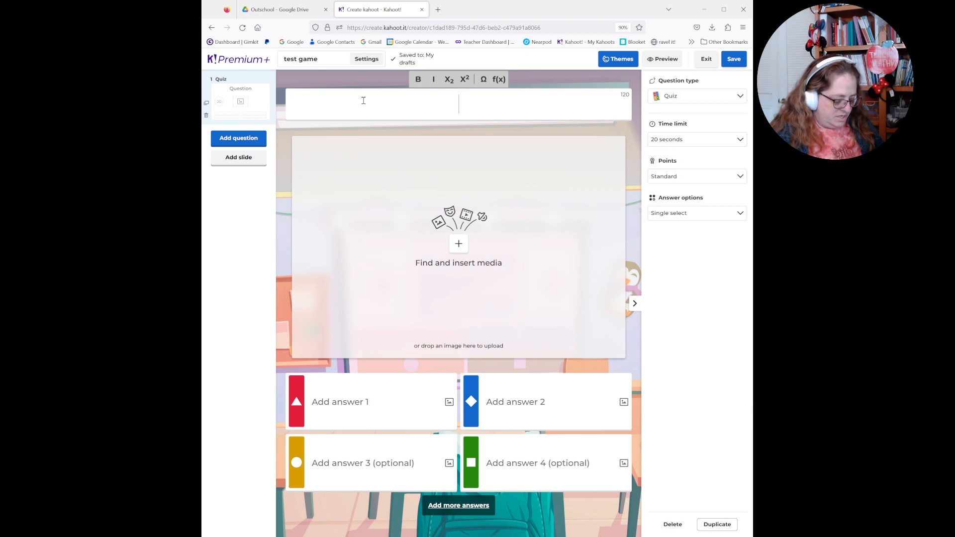
type("how to spell")
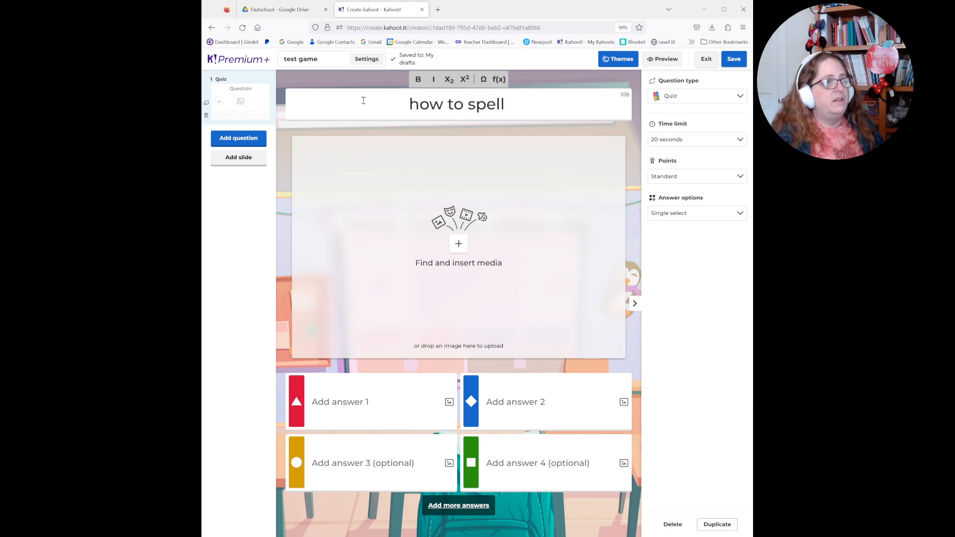
type(" home")
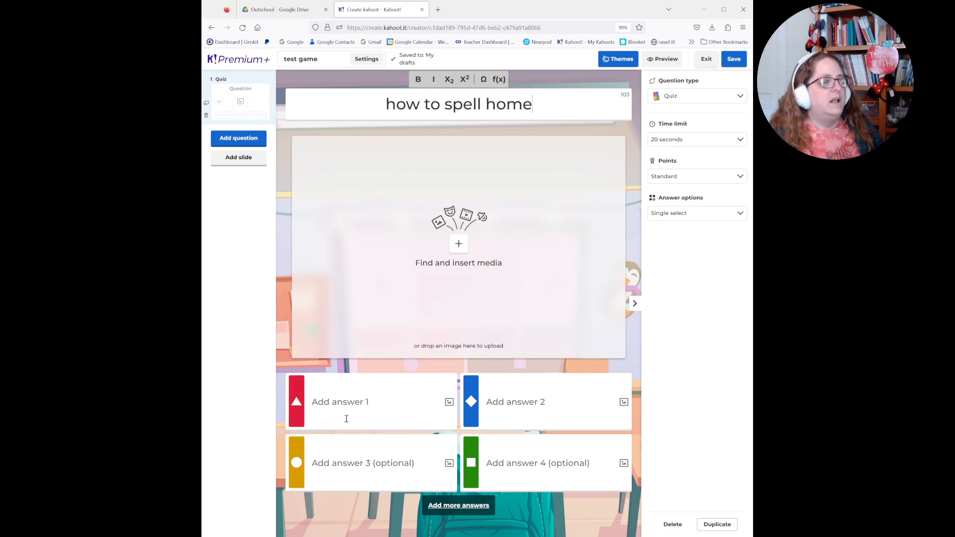
- Fill in the four answers in order as home, hat, him and how, and mark home as correct
left_click(351, 404)
type("home")
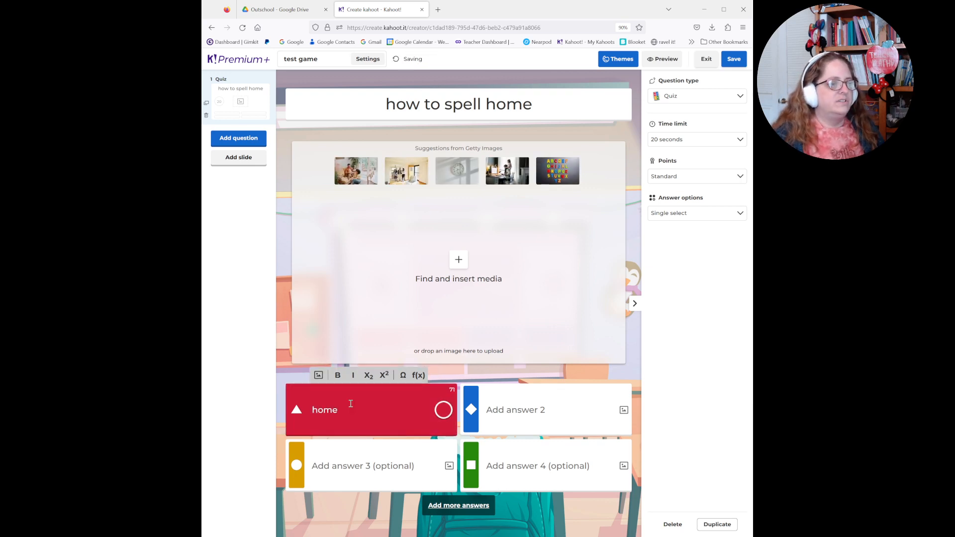
left_click(499, 404)
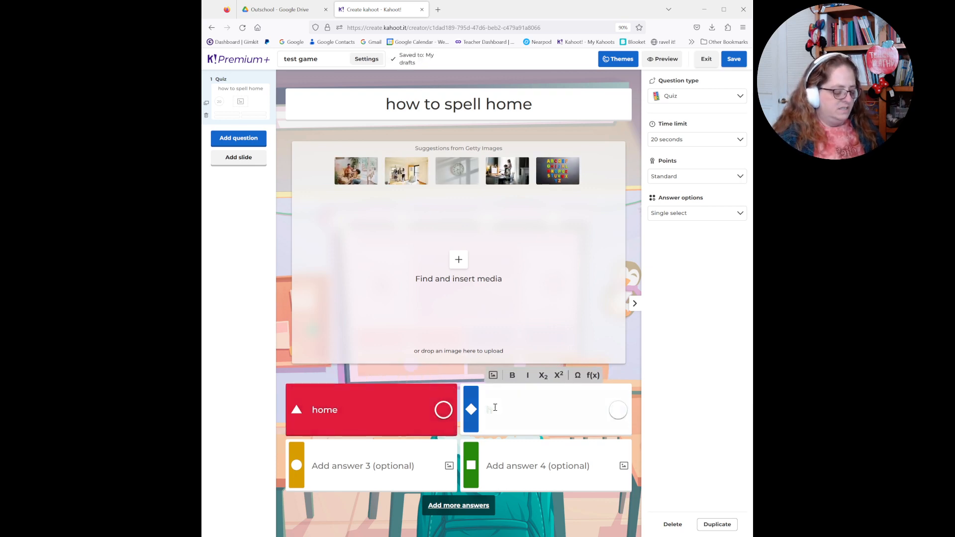
type("hat")
left_click(377, 469)
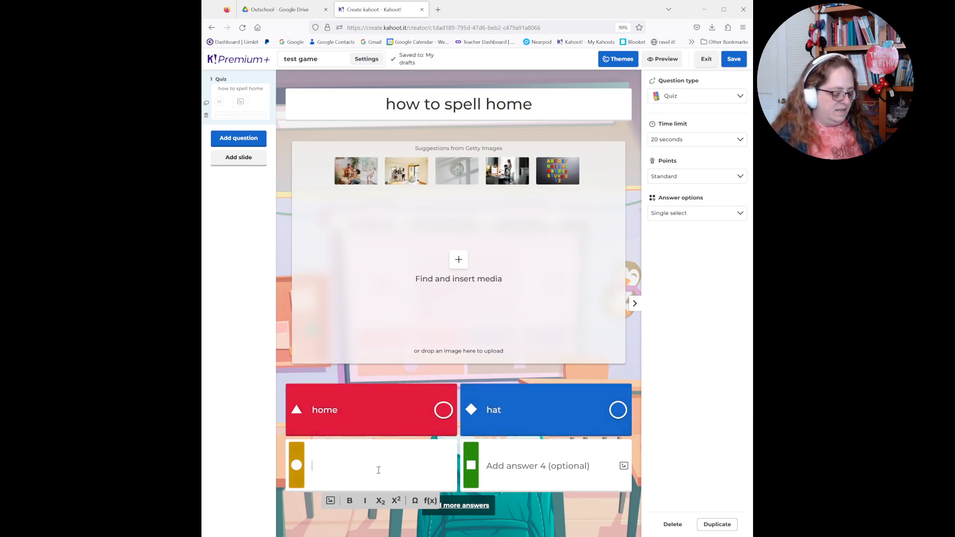
type("j")
key("BackSpace")
type("him")
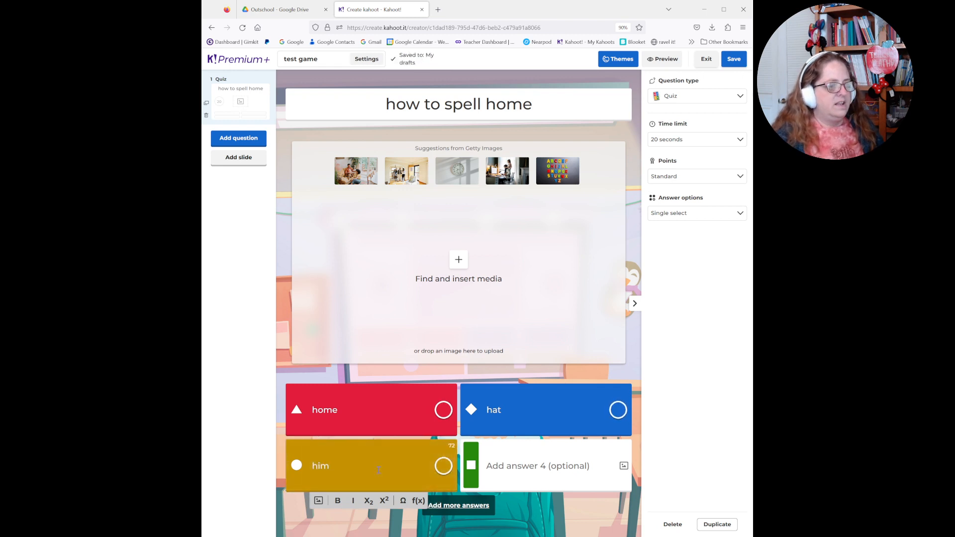
left_click(497, 463)
type("how")
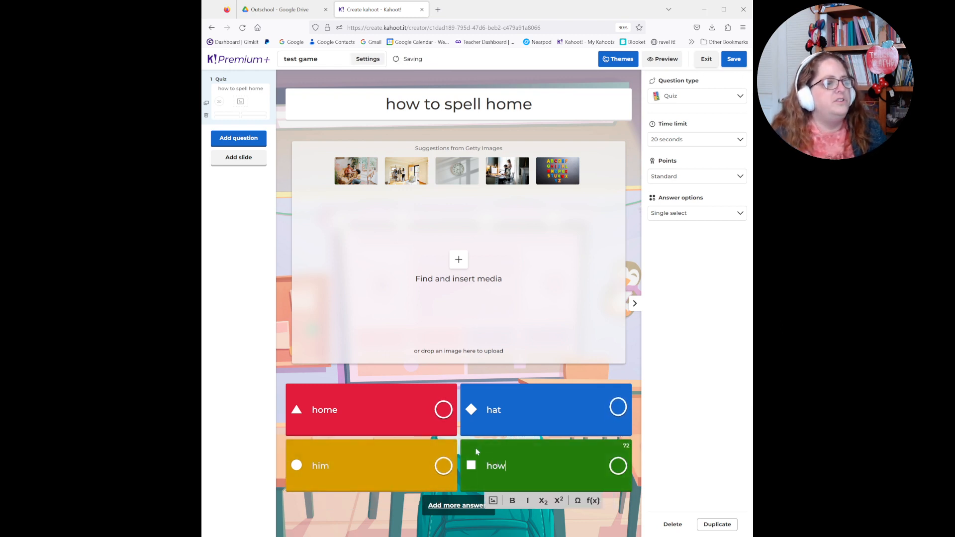
left_click(443, 410)
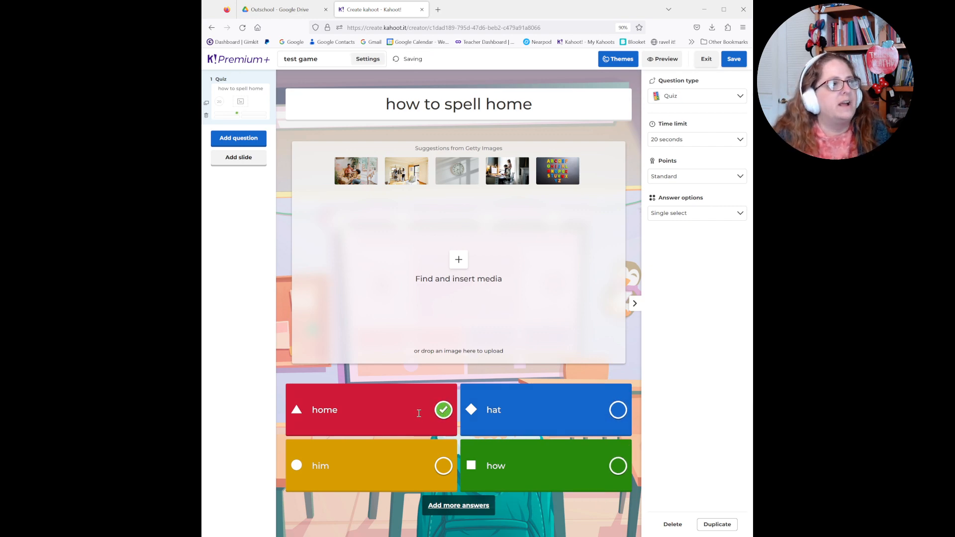
- Look at the media available for the question, including the read-aloud audio option, without adding any
left_click(459, 259)
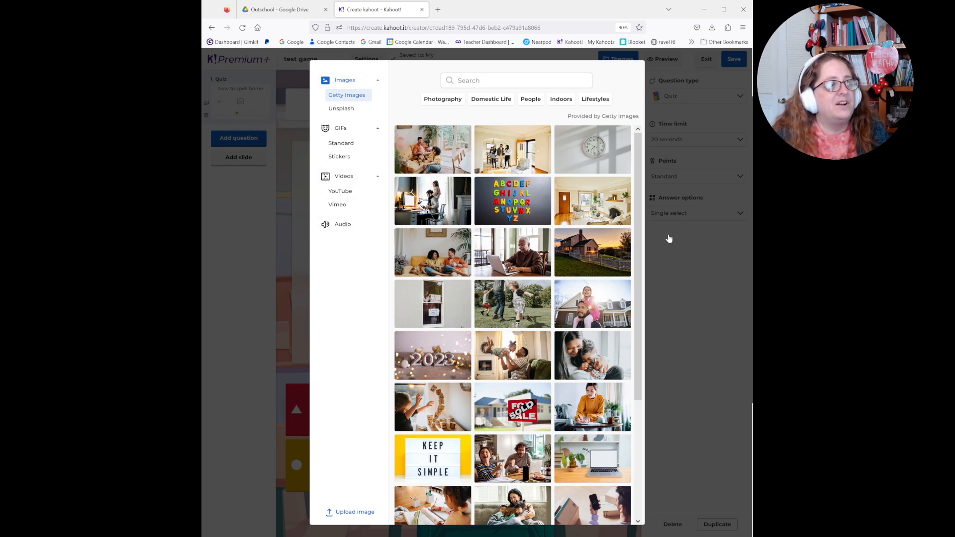
left_click(339, 225)
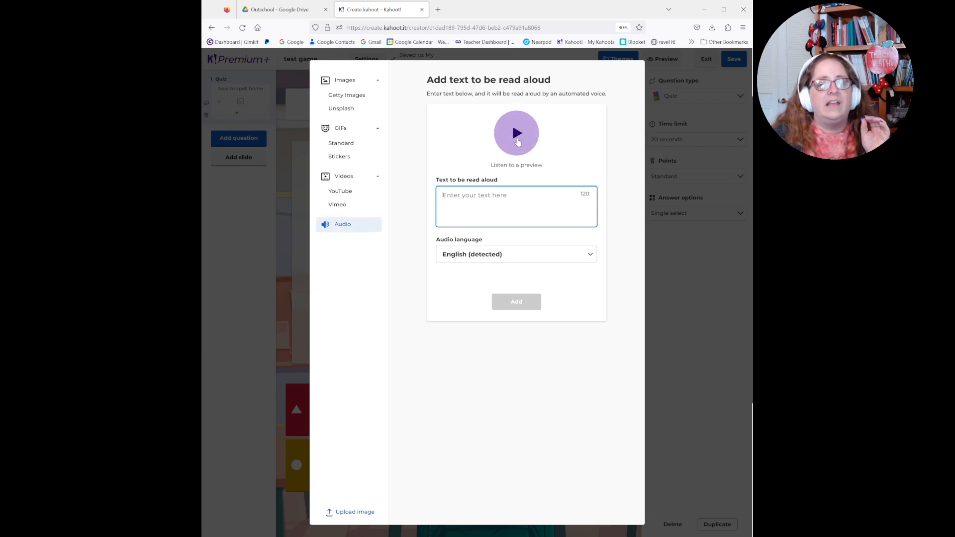
left_click(675, 326)
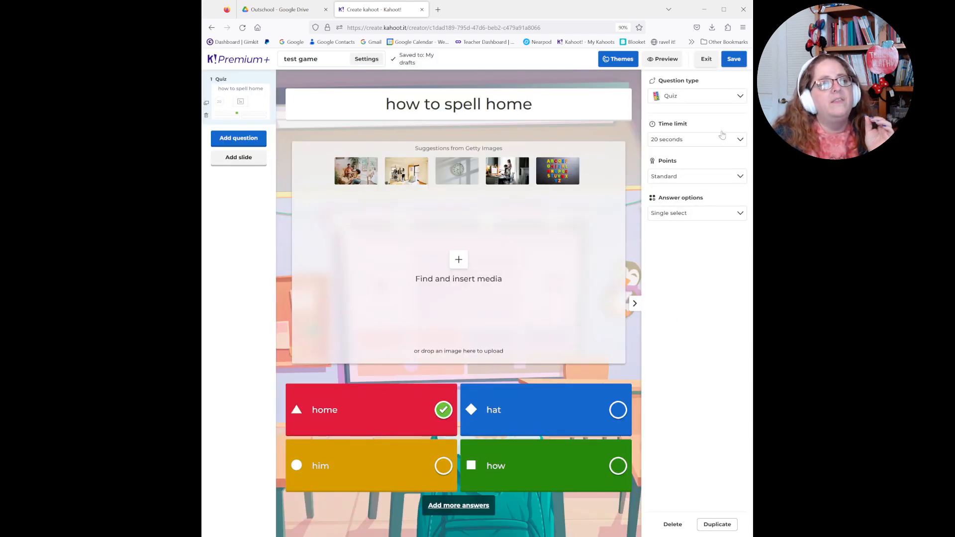
- Keep Quiz as the question type and set the time limit to 30 seconds
left_click(686, 99)
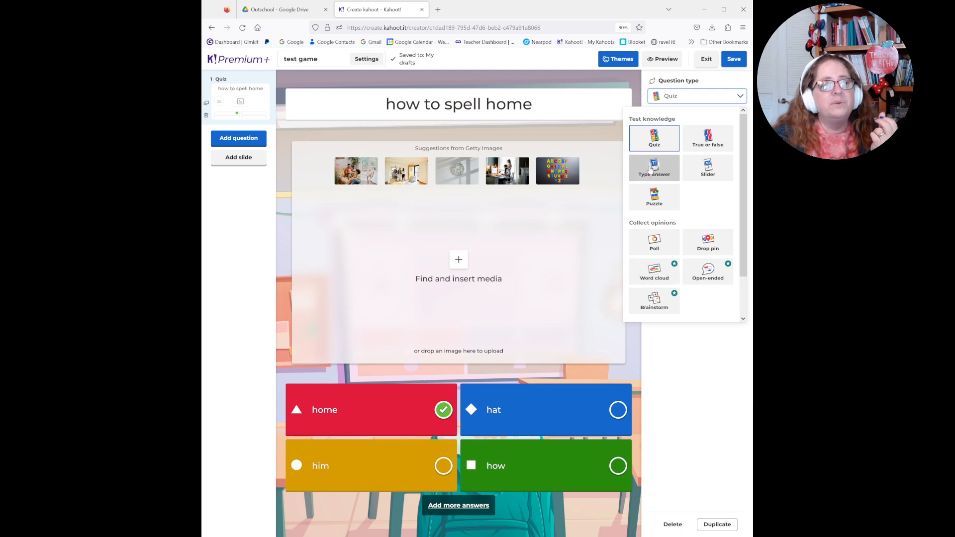
left_click(642, 137)
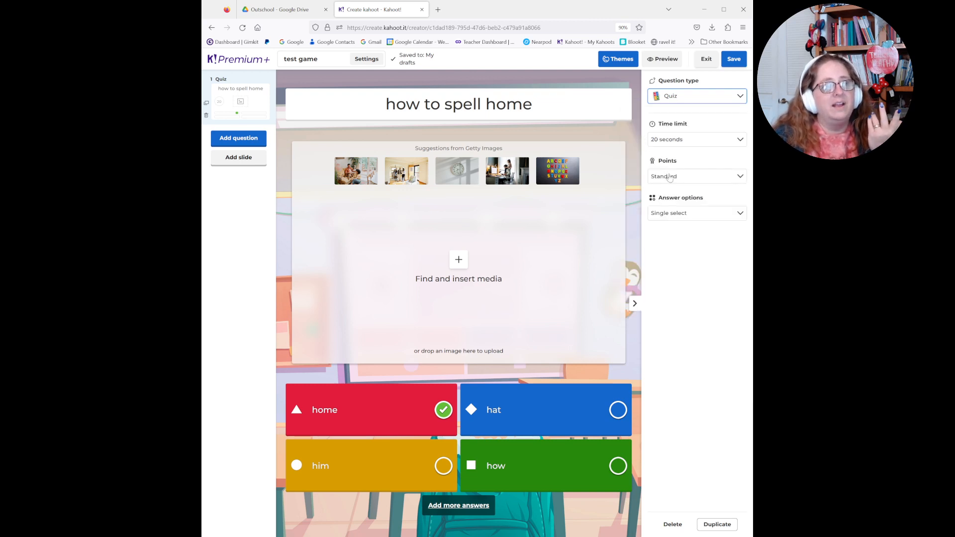
left_click(668, 143)
left_click(661, 208)
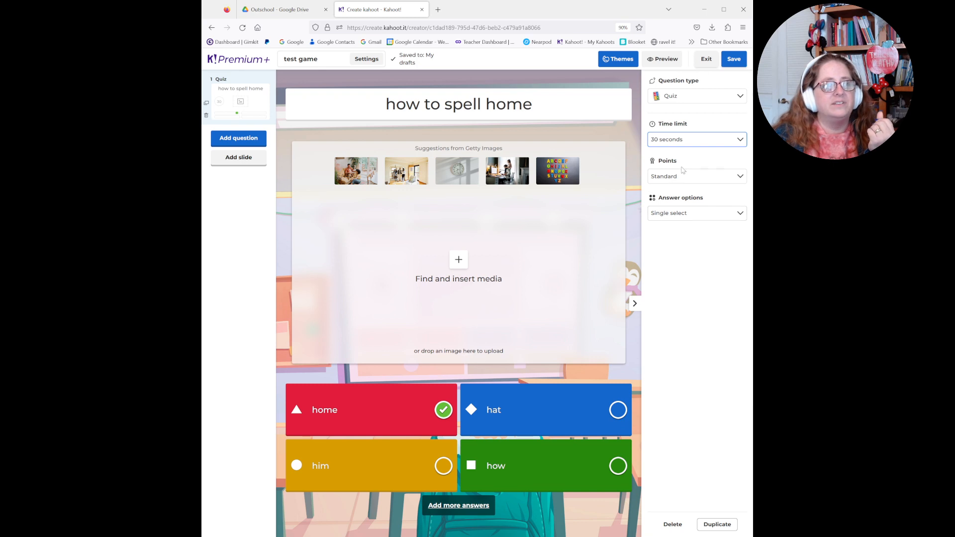
- Look through the points and answer options of the question, keeping Standard points and Single select
left_click(668, 180)
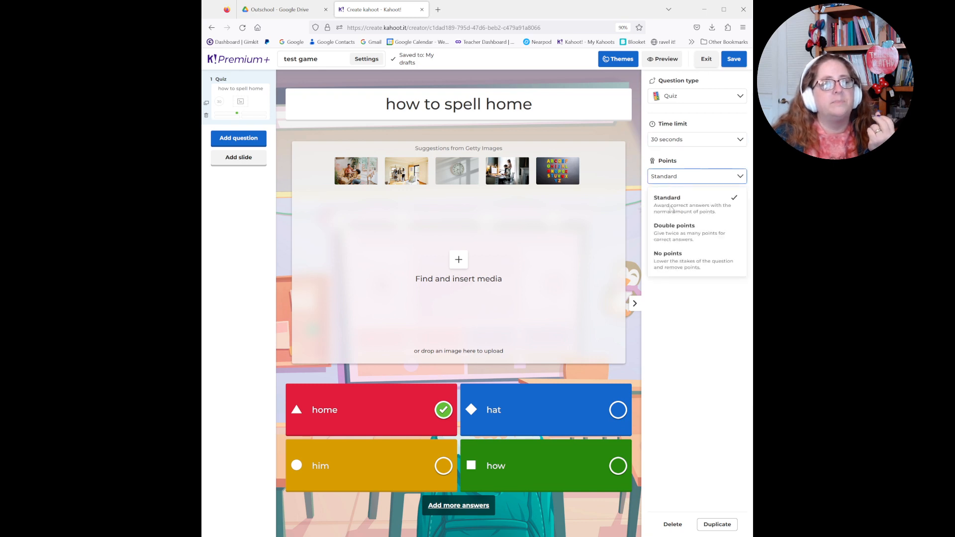
left_click(680, 180)
left_click(670, 218)
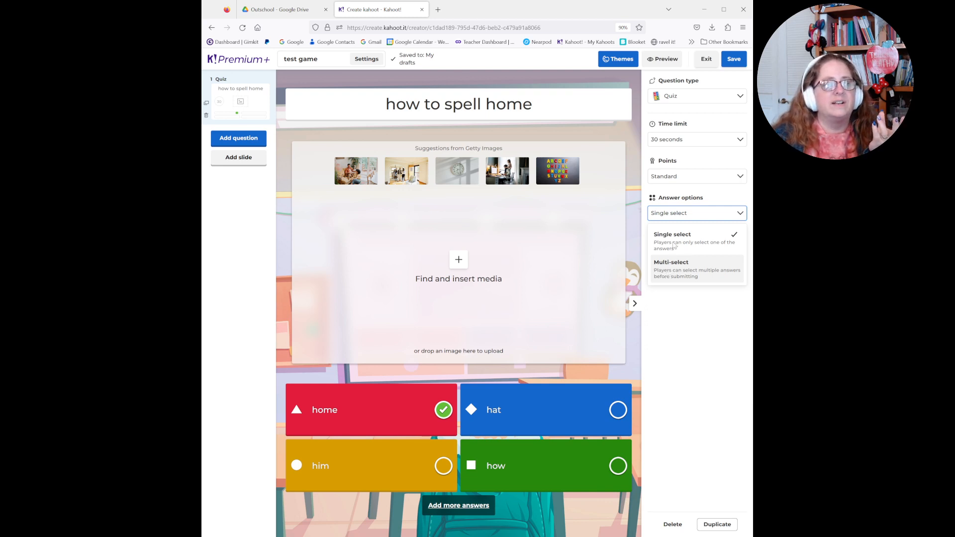
left_click(678, 209)
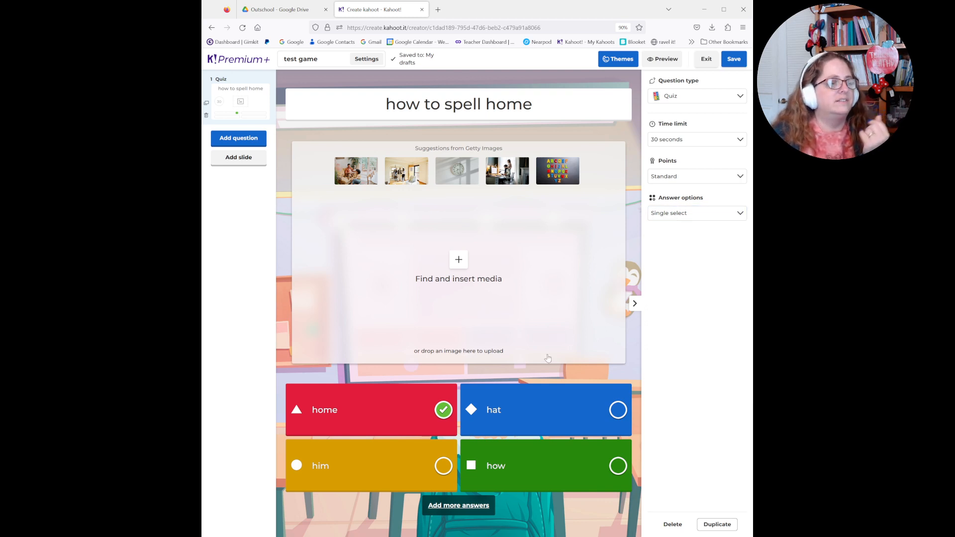
- Add a text-only Title and text slide titled "complete the sentence" with the text "instructions", and place it before the quiz question
left_click(239, 159)
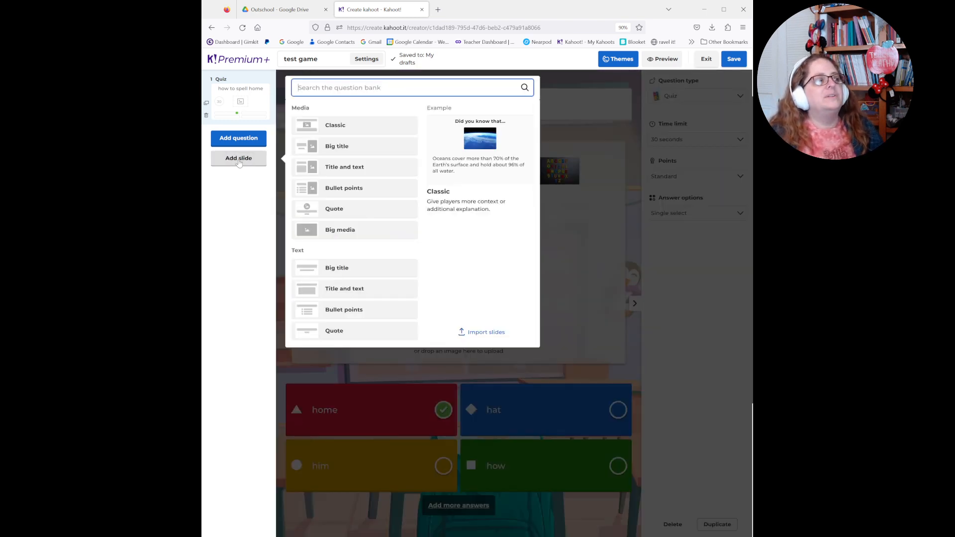
left_click(342, 289)
left_click(413, 272)
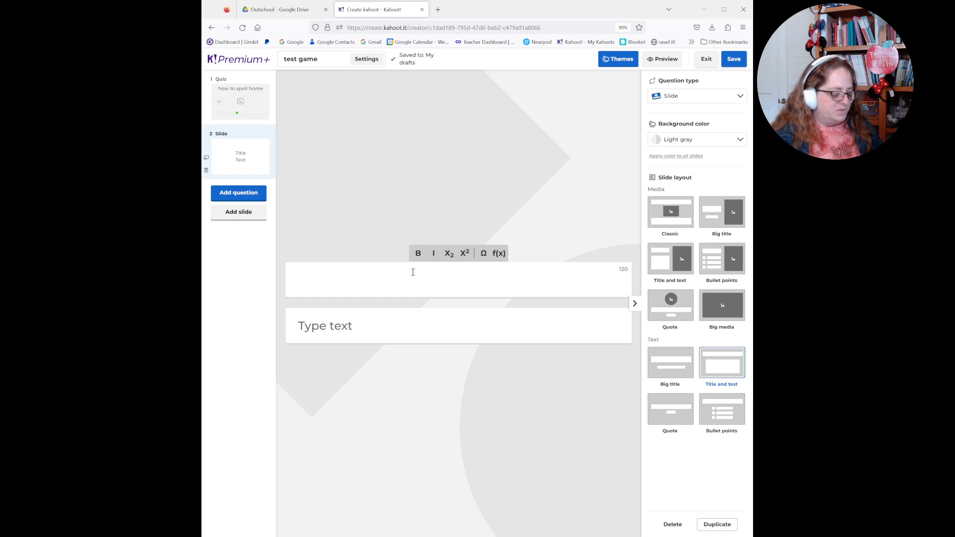
type("complete")
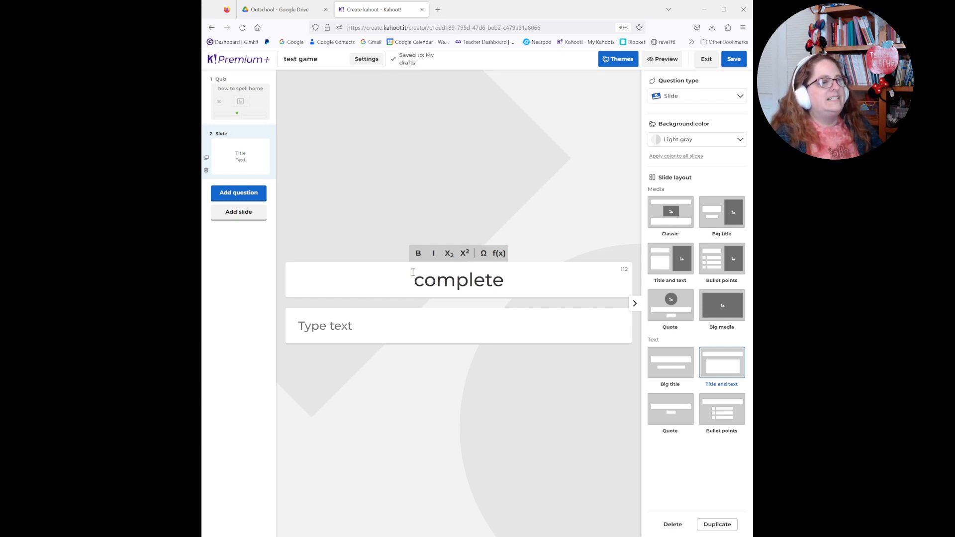
type(" the sent")
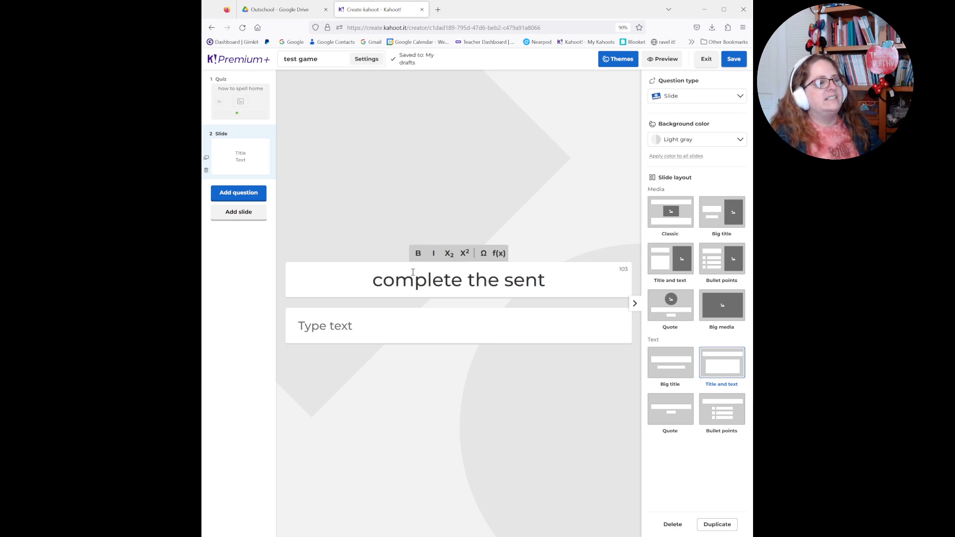
type("ence")
left_click(358, 330)
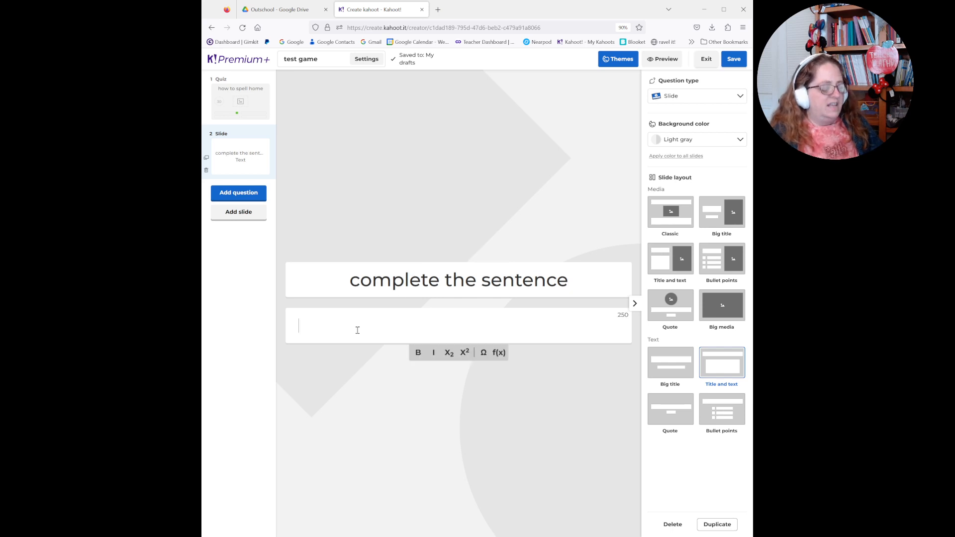
type("instructions")
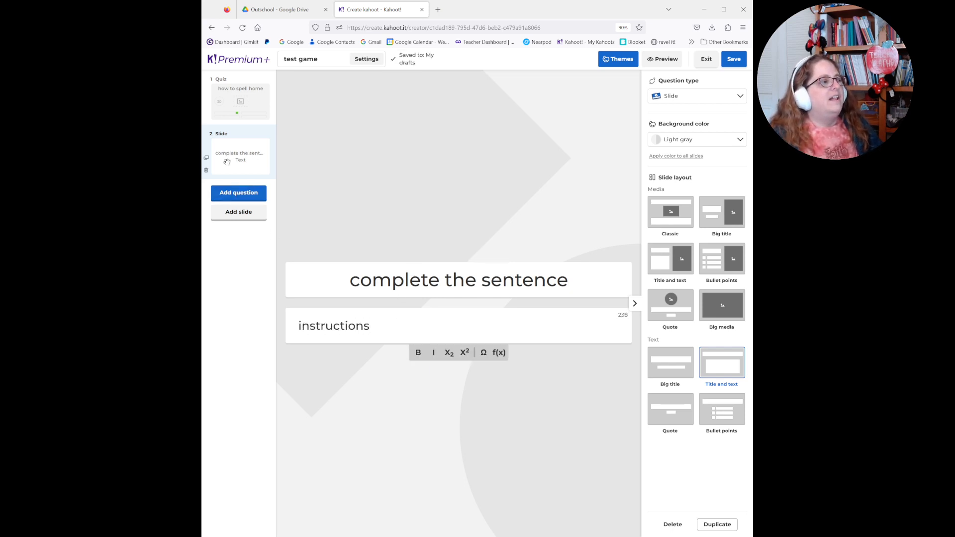
left_click_drag(227, 159, 225, 94)
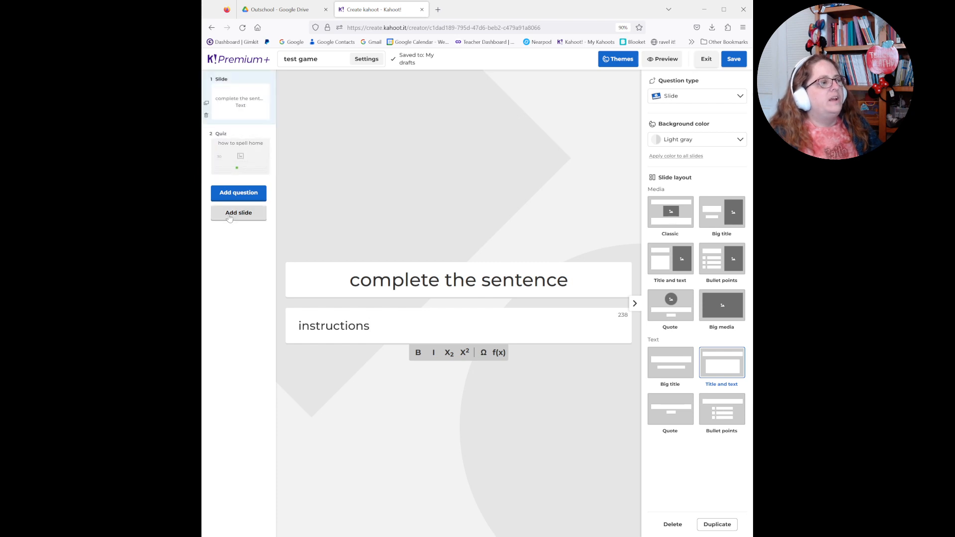
- Add a second text-only Title and text slide titled "fill in the blank" with the text "instructions"
left_click(239, 212)
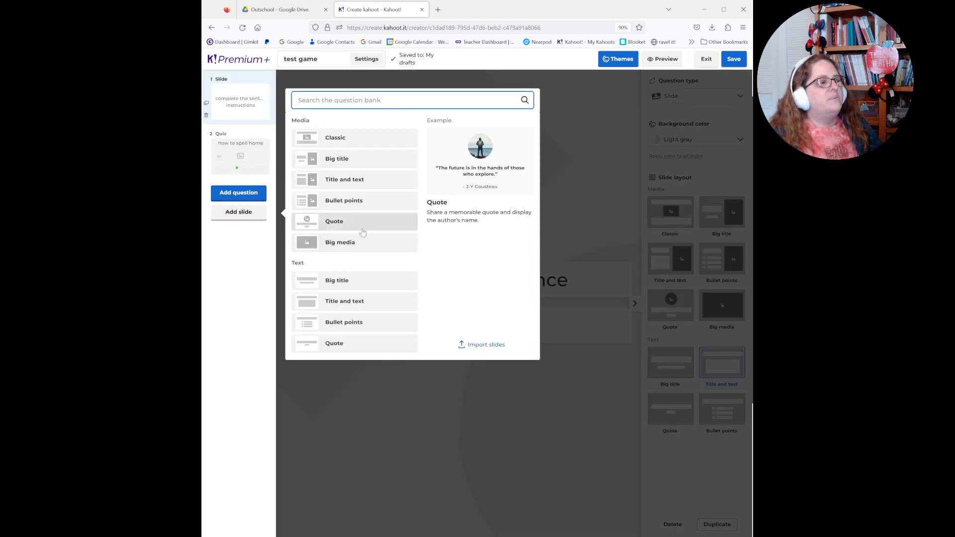
left_click(344, 301)
left_click(425, 280)
type("f")
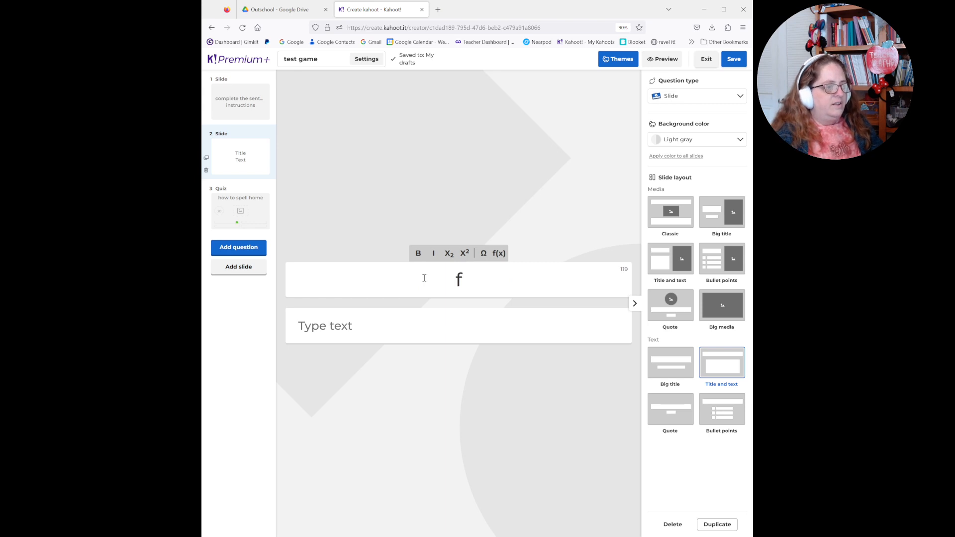
type("ill in the blank")
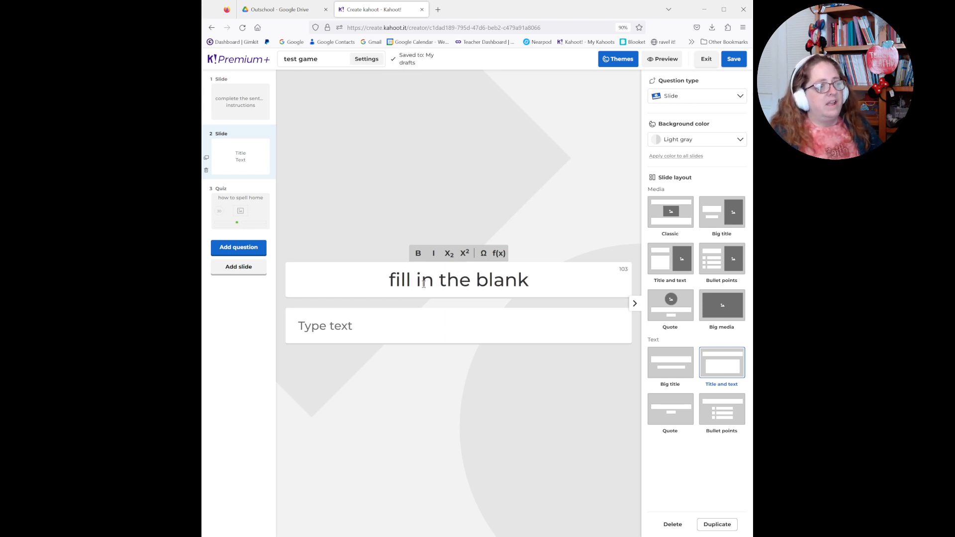
left_click(392, 327)
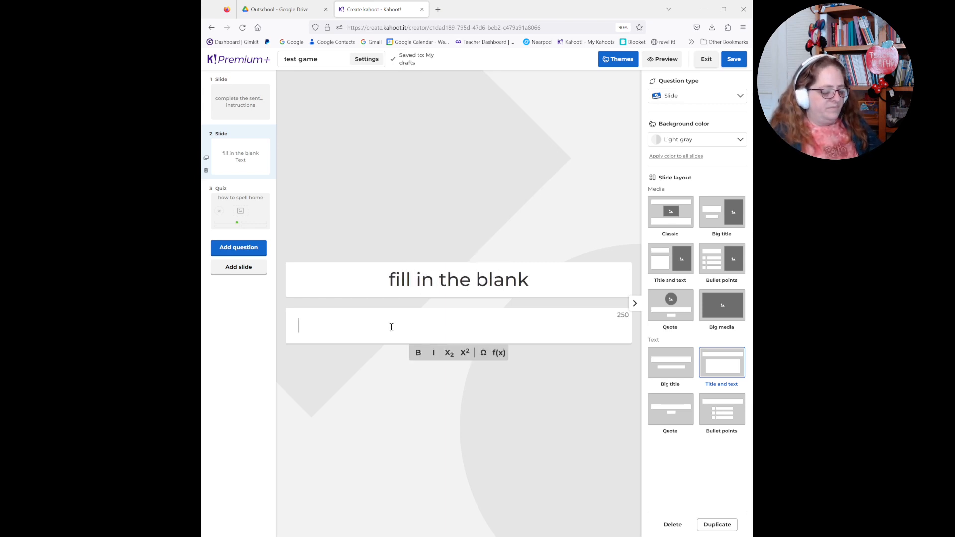
type("instructions")
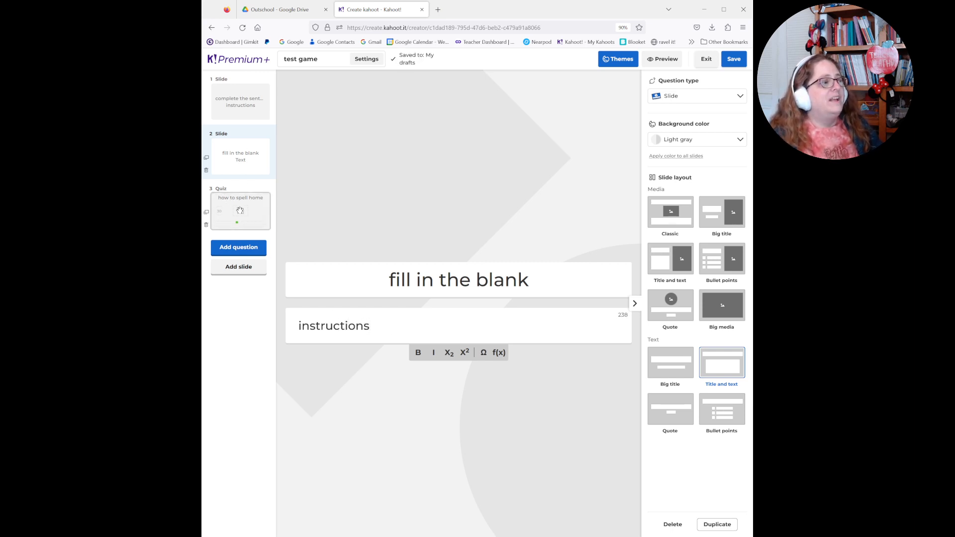
- Duplicate the "how to spell home" question and place the "fill in the blank" slide between the two copies
left_click(240, 211)
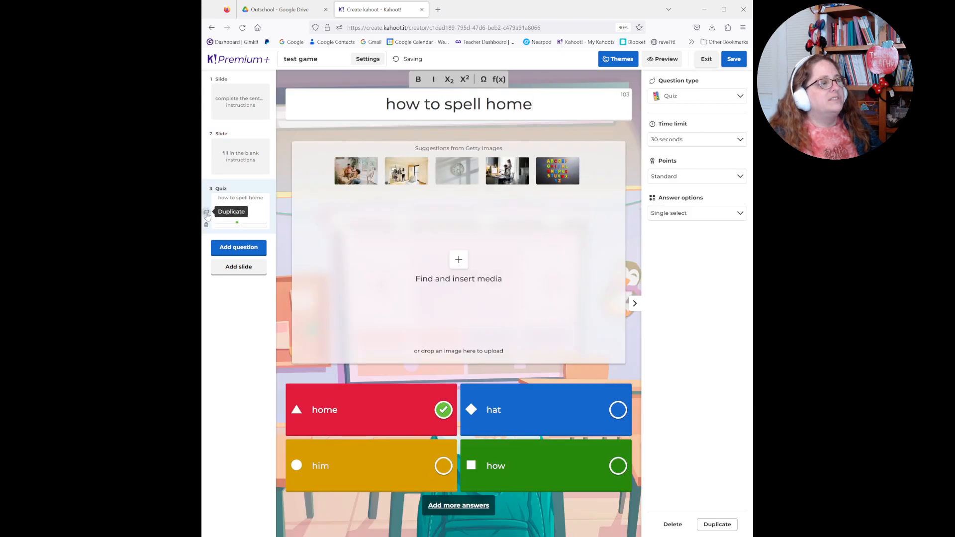
left_click(207, 213)
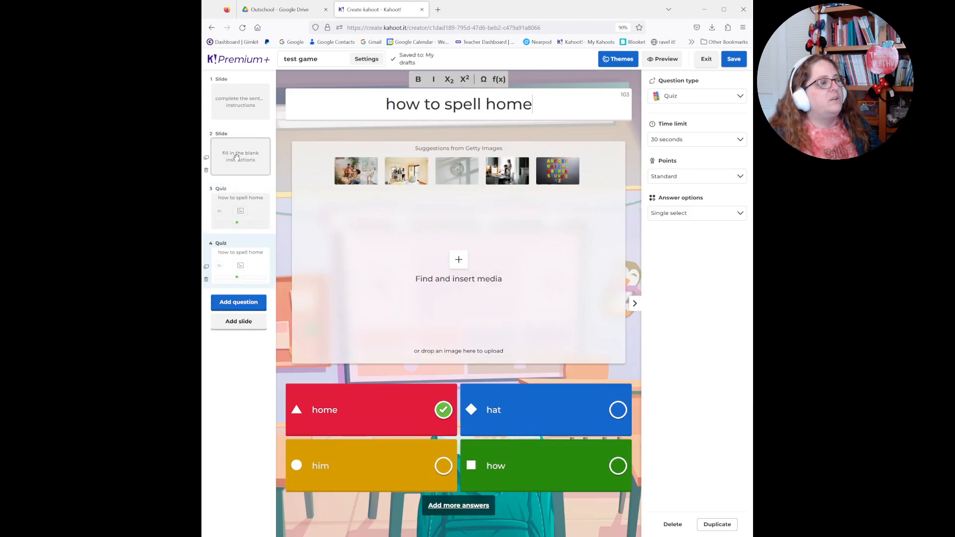
left_click_drag(237, 157, 239, 214)
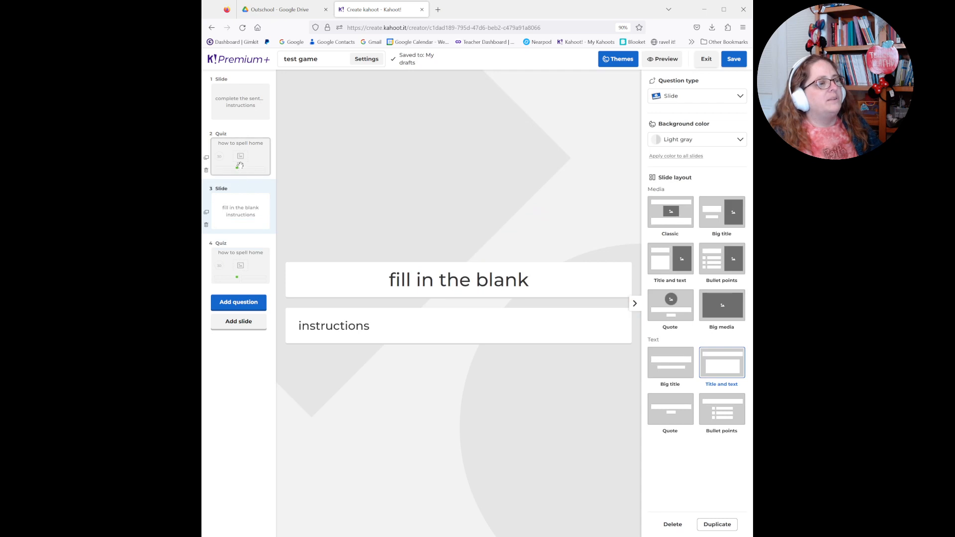
- Review the slides and questions in order and look at the available question types without adding one
left_click(242, 105)
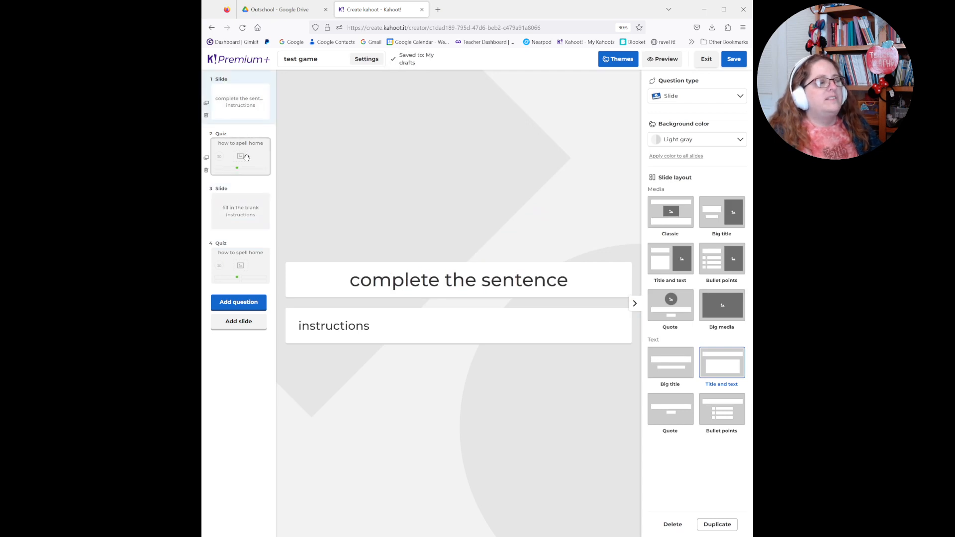
left_click(245, 158)
left_click(244, 217)
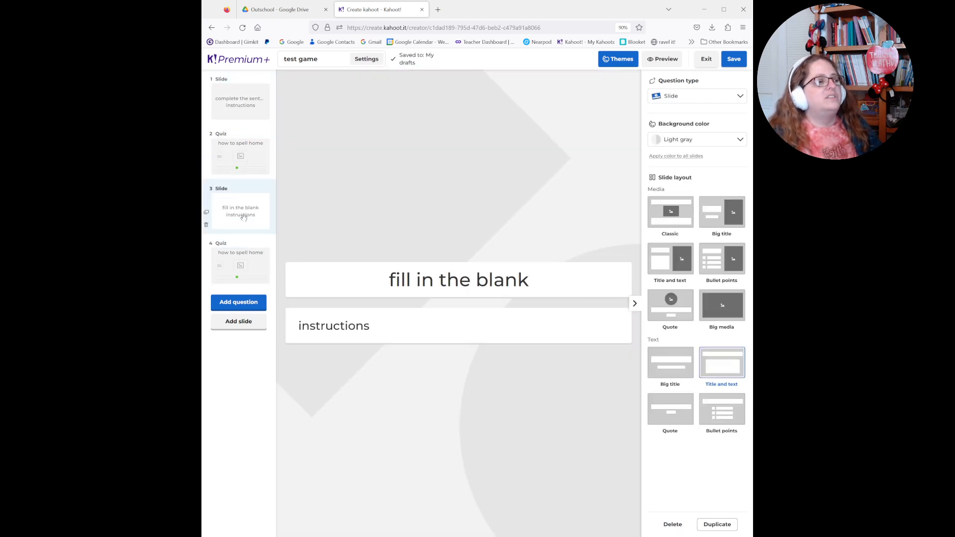
left_click(245, 262)
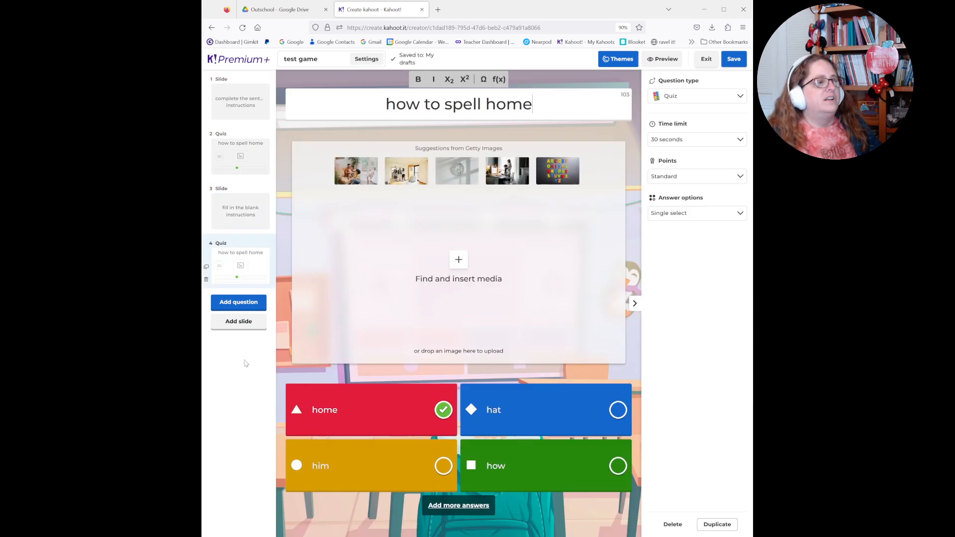
left_click(247, 303)
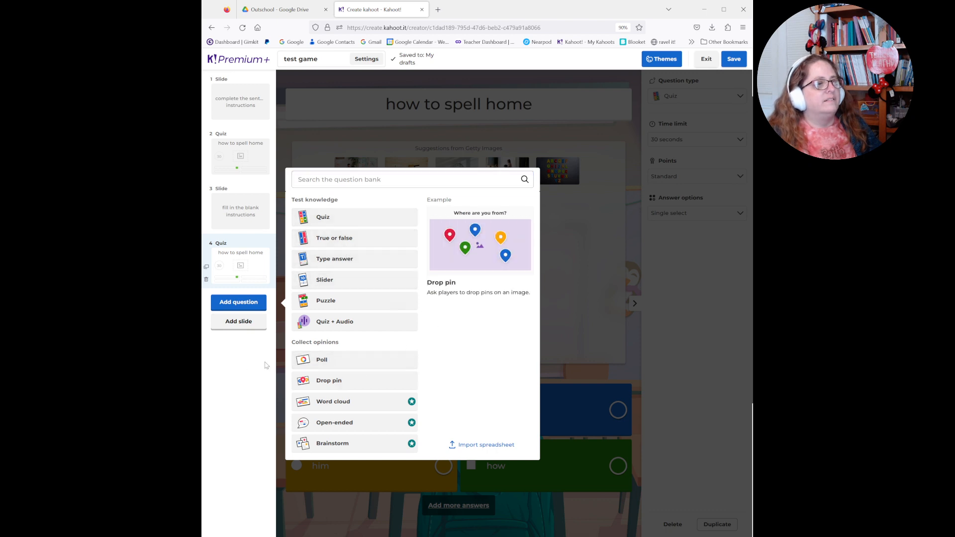
left_click(592, 310)
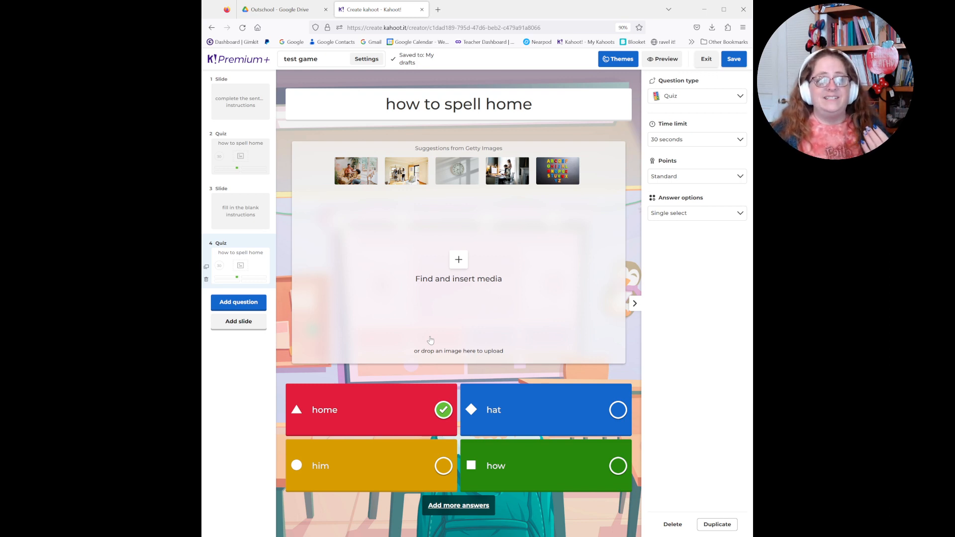
- Try the Spring and Autumn themes on the kahoot and return it to the Standard theme
left_click(619, 61)
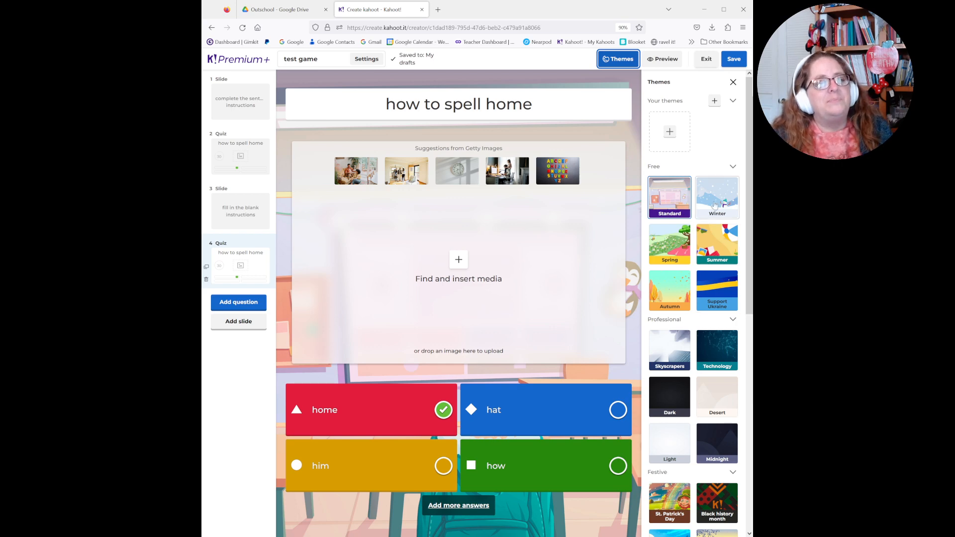
left_click(670, 244)
left_click(676, 299)
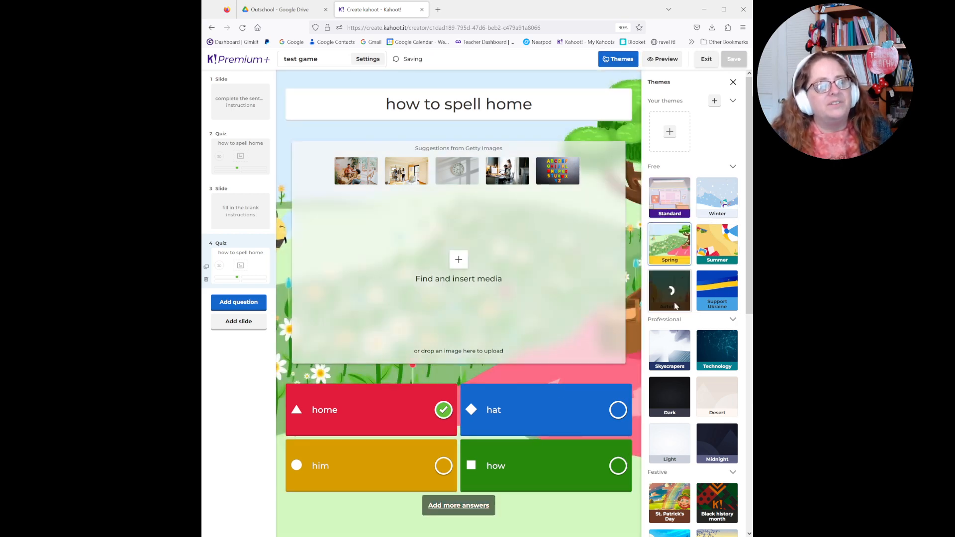
left_click(672, 348)
left_click(683, 206)
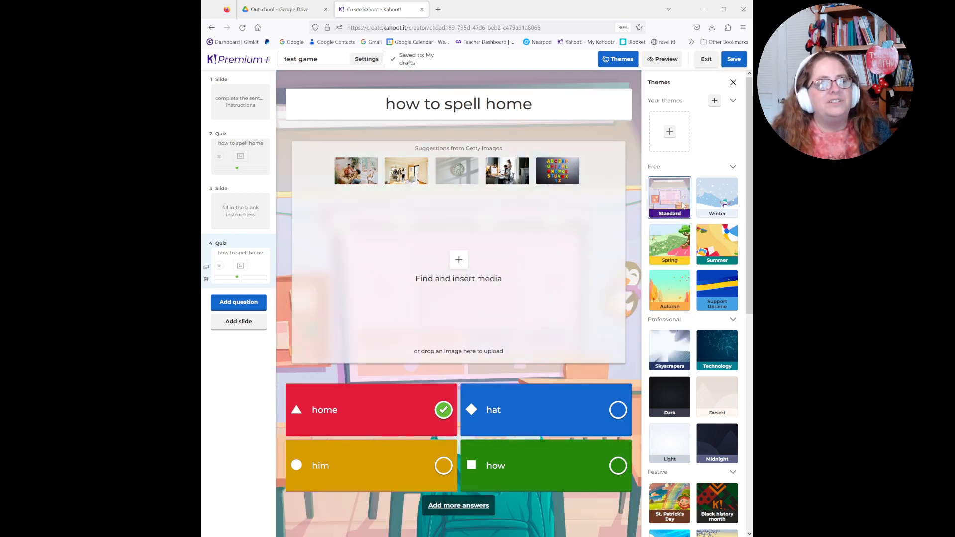
left_click(733, 82)
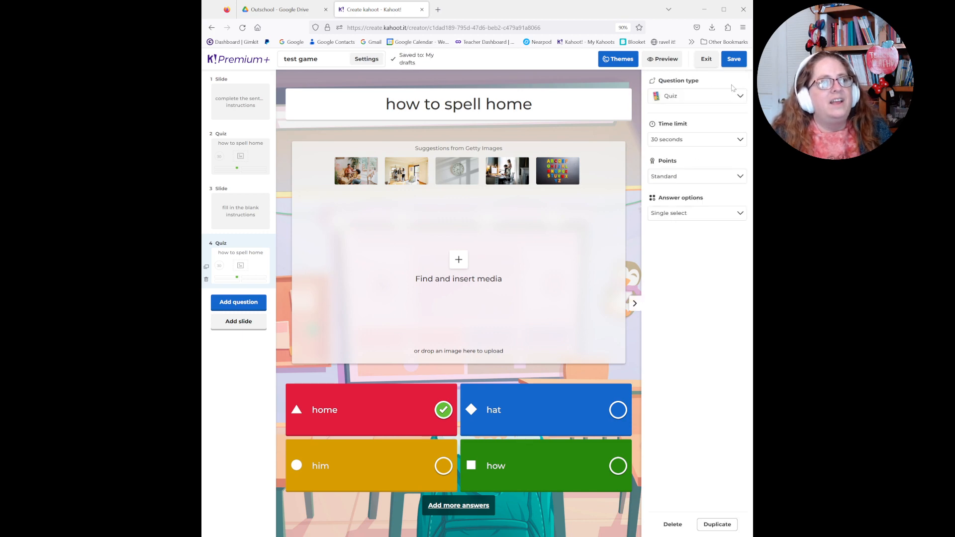
- Preview the last question, and save the finished kahoot to return to the library
left_click(663, 60)
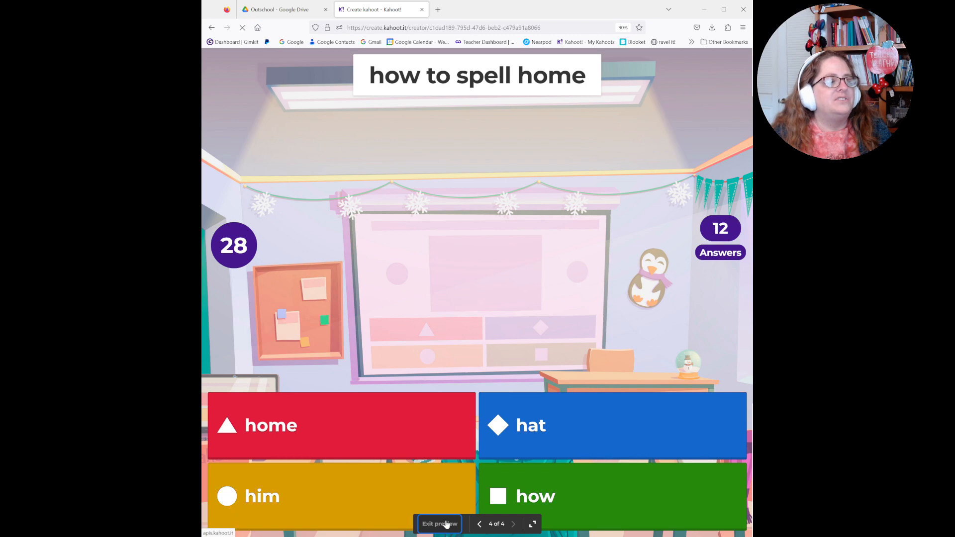
left_click(440, 529)
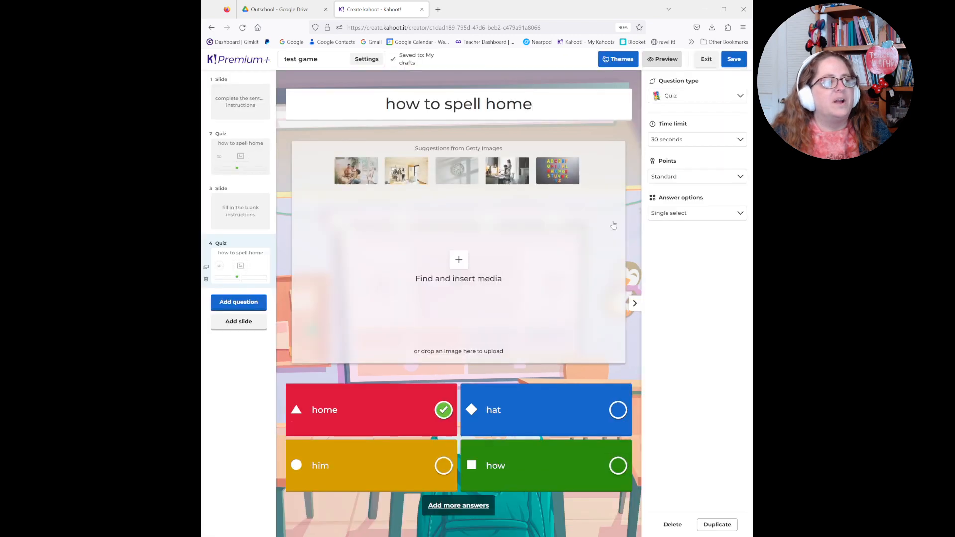
left_click(734, 58)
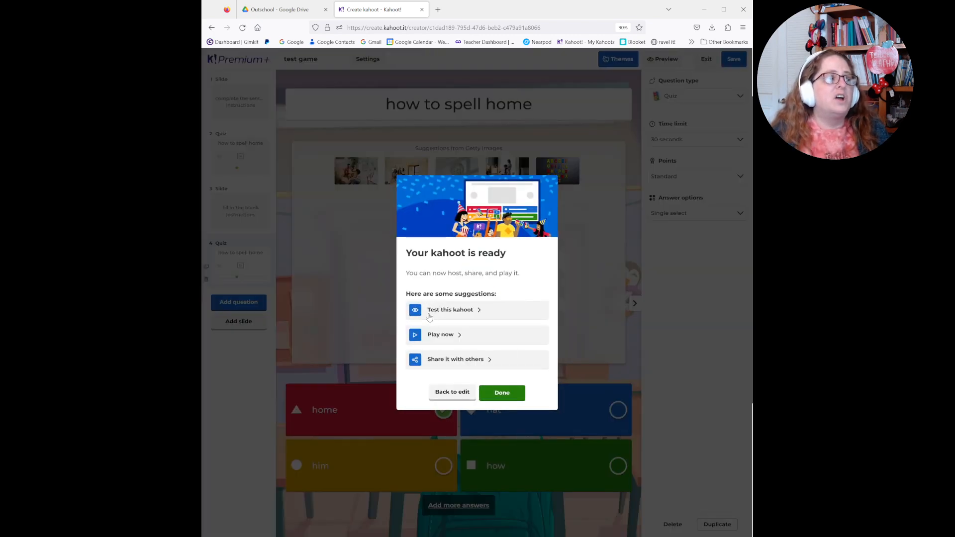
left_click(503, 395)
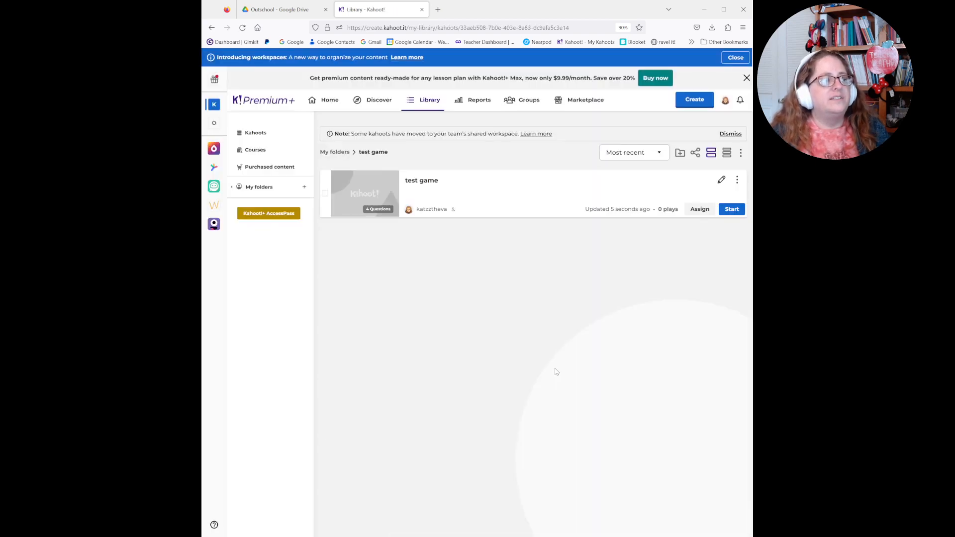
- Reopen the "test game" kahoot for editing and save it again without making changes
left_click(721, 181)
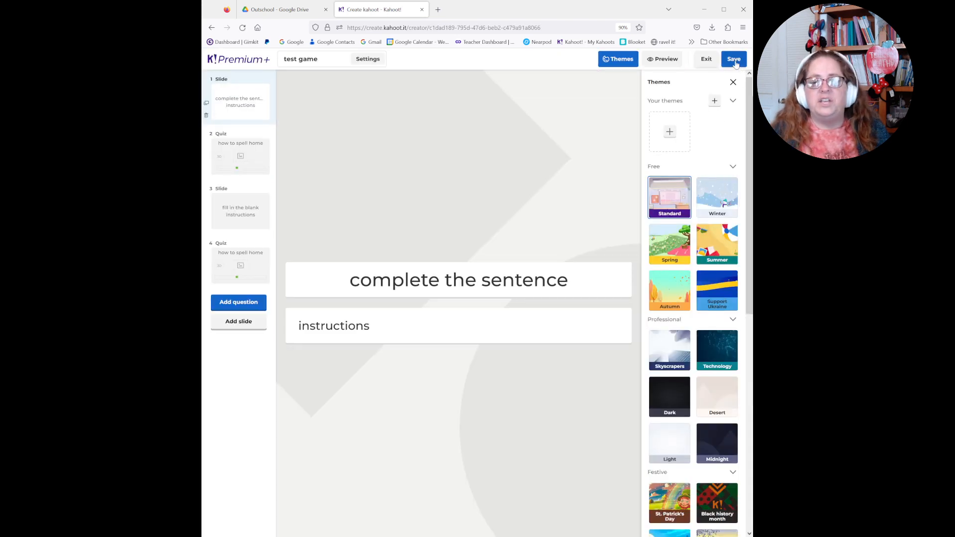
left_click(735, 60)
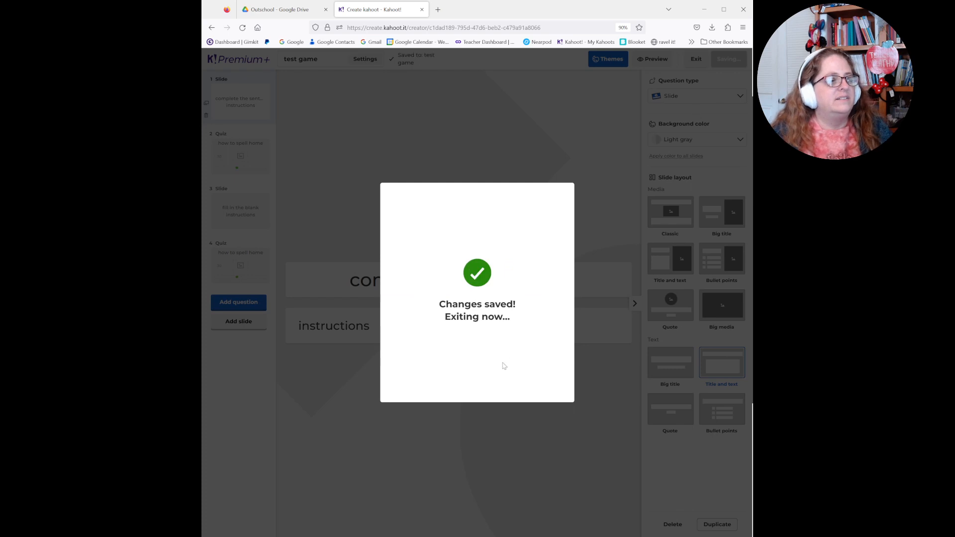
left_click(497, 396)
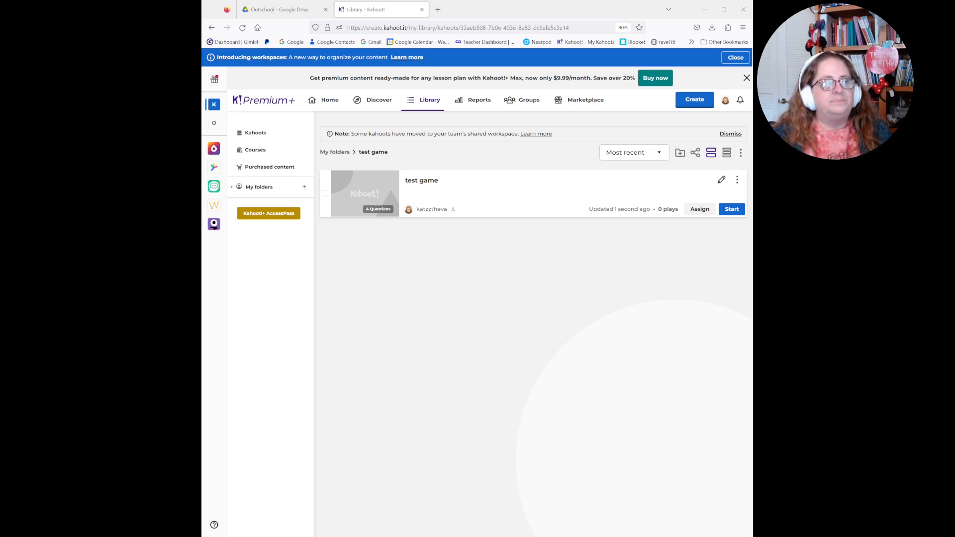
- Start the "test game" kahoot from its folder to bring up the choice of game modes
left_click(732, 209)
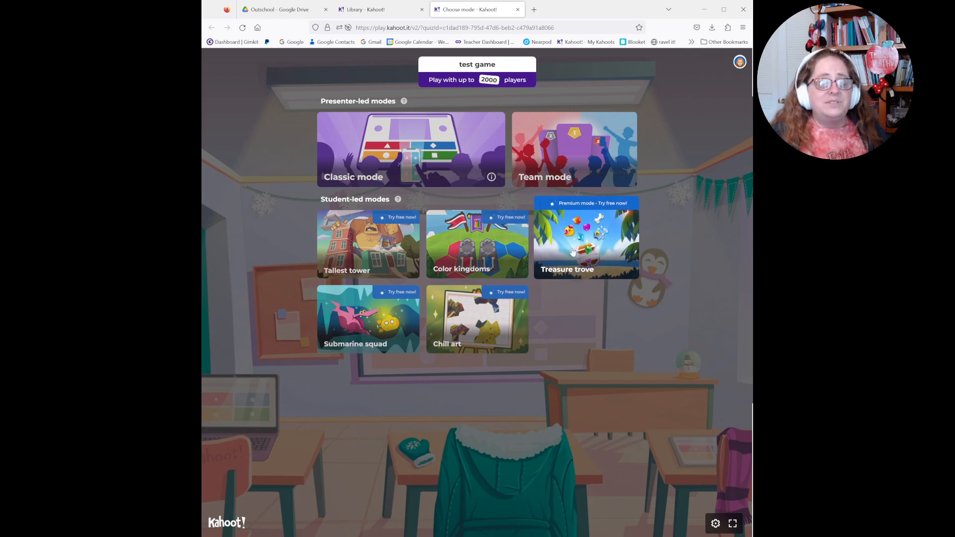
- Host the game in Classic mode, and open its copied join link containing the game PIN in a new browser tab
left_click(413, 149)
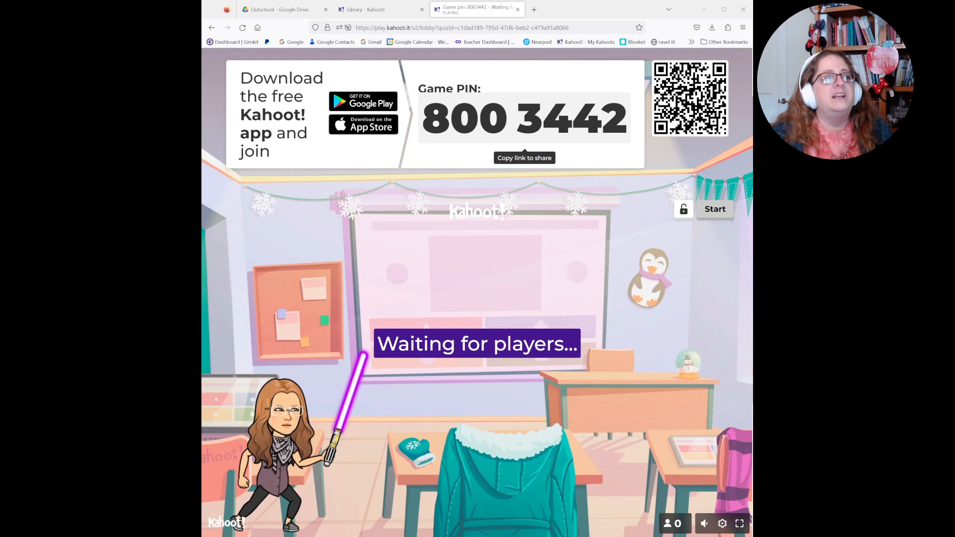
left_click(499, 130)
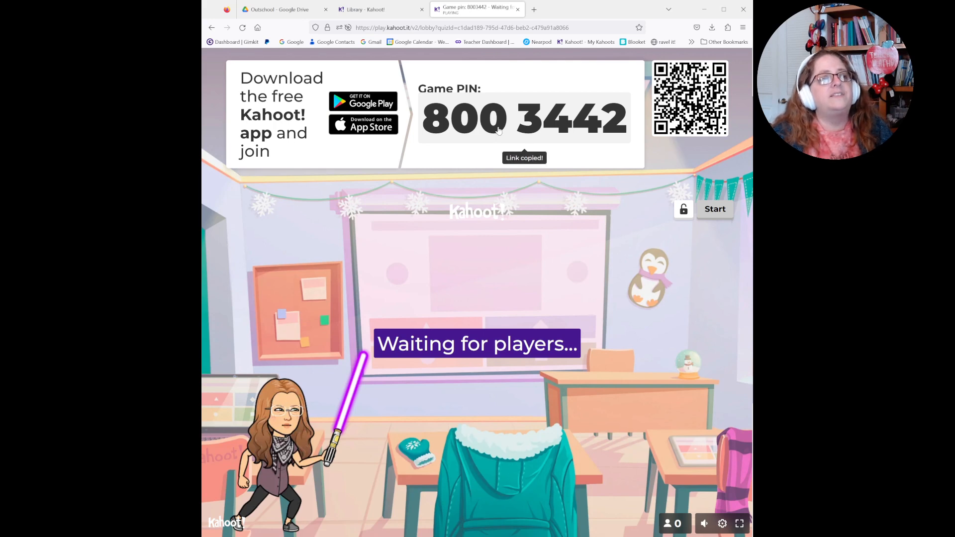
left_click(534, 10)
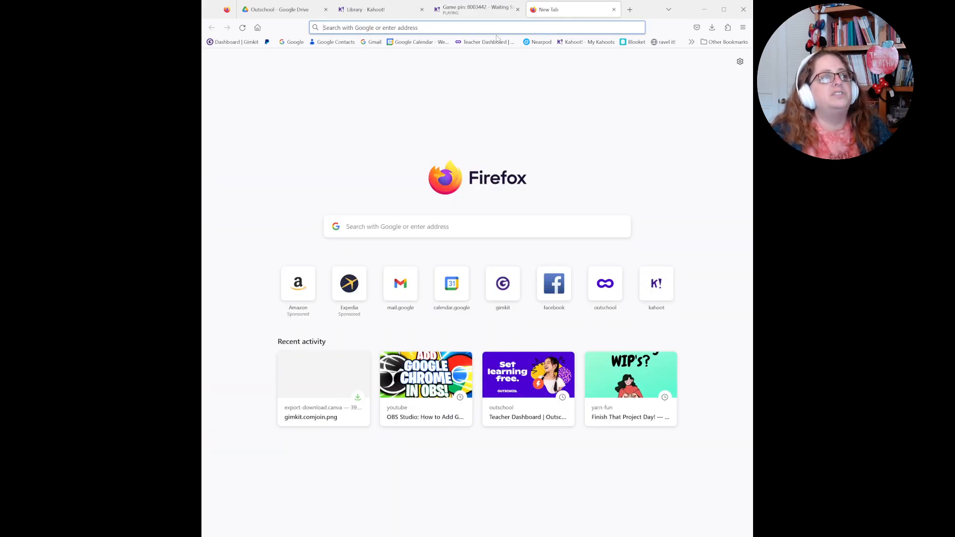
type("https://kahoot.it/?pin=8003442&refer_method=link")
key("Return")
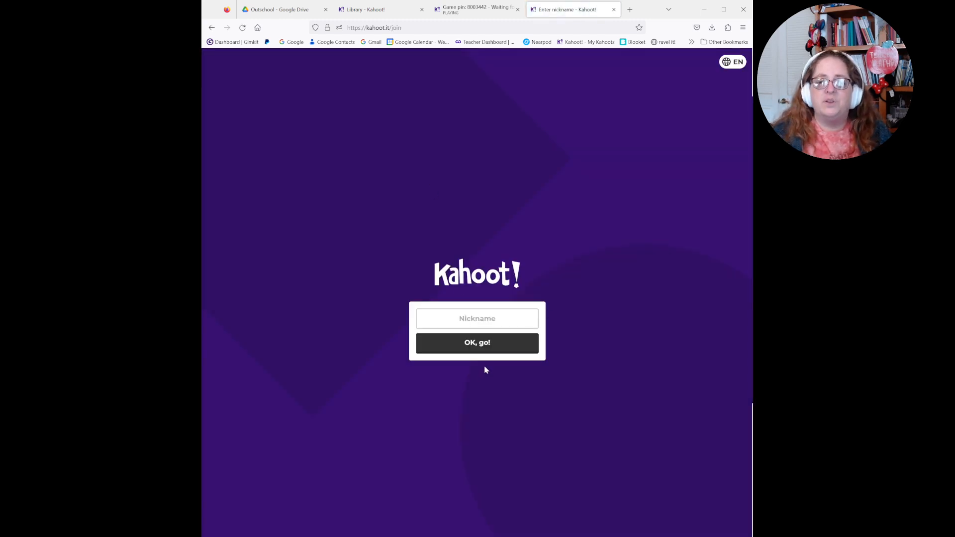
- Close the player join page, and leave the hosted game's lobby to return to the "test game" folder
left_click(614, 9)
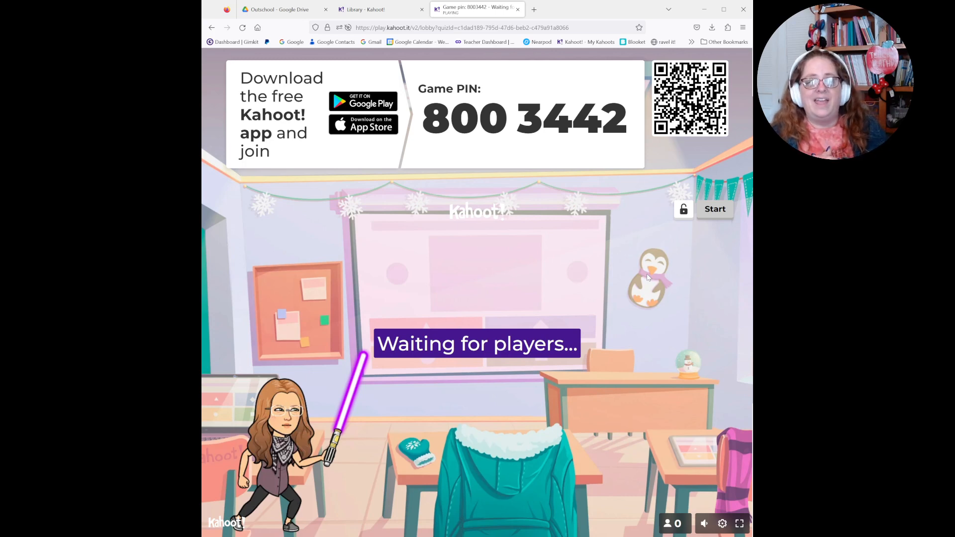
left_click(518, 9)
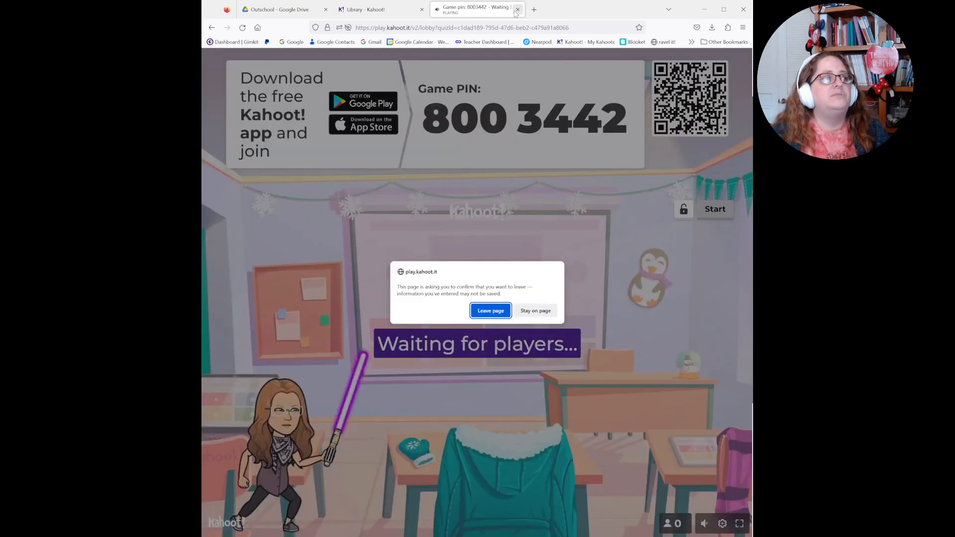
left_click(491, 312)
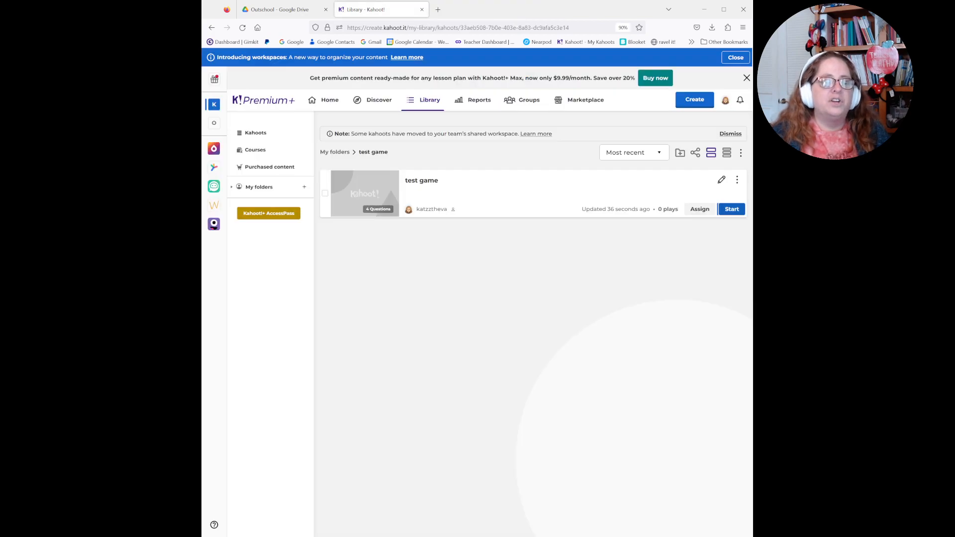